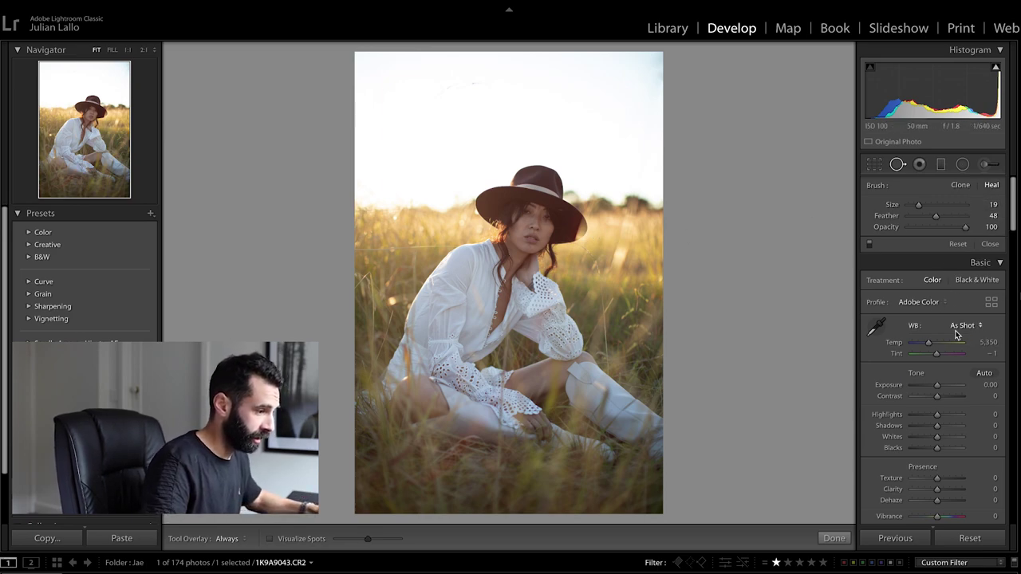
# Set Highlights -55, Shadows +30, Exposure +0.25 and Contrast +10, and lower the Whites in Basic
pyautogui.scroll(-2, 950, 323)
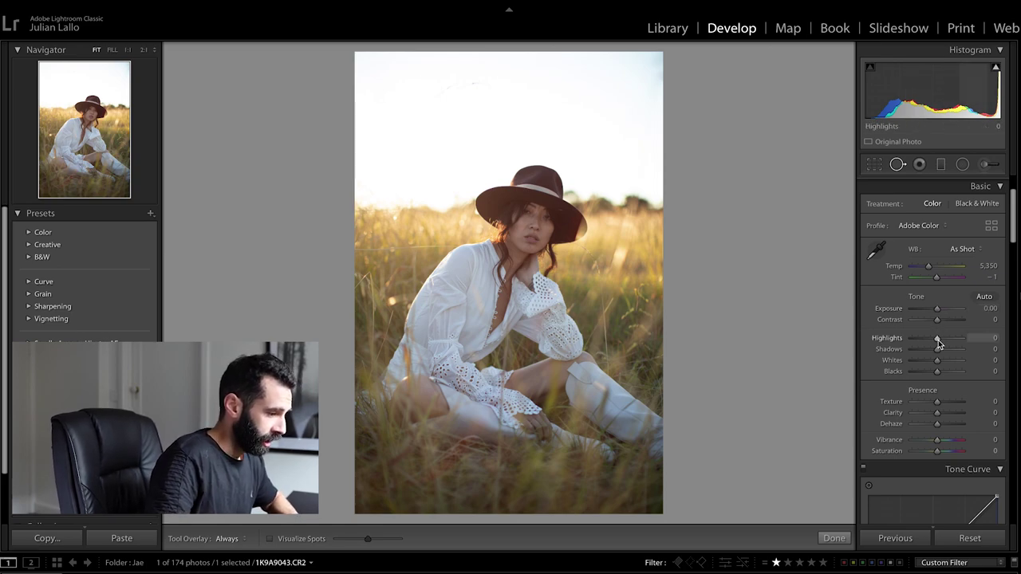
pyautogui.moveTo(937, 342)
pyautogui.mouseDown()
pyautogui.moveTo(915, 341)
pyautogui.moveTo(923, 341)
pyautogui.mouseUp()
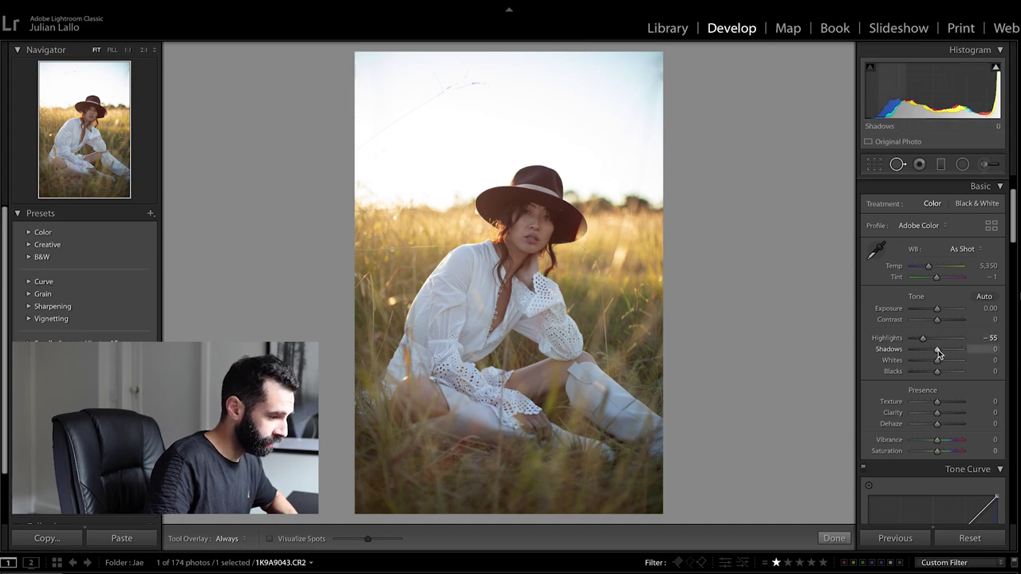
pyautogui.moveTo(940, 350); pyautogui.dragTo(945, 353)
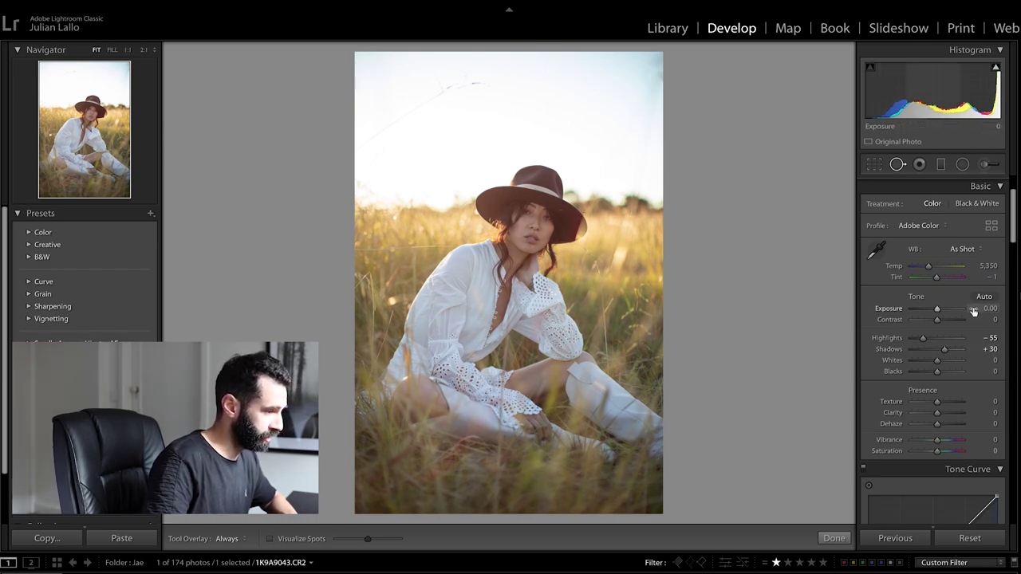
pyautogui.moveTo(937, 311); pyautogui.dragTo(938, 310)
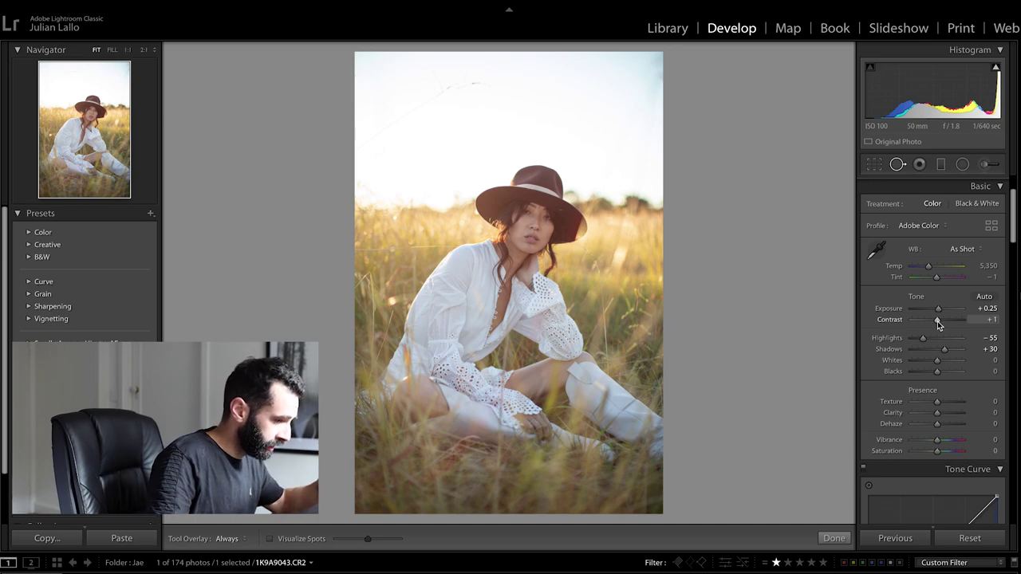
pyautogui.moveTo(938, 321); pyautogui.dragTo(938, 320)
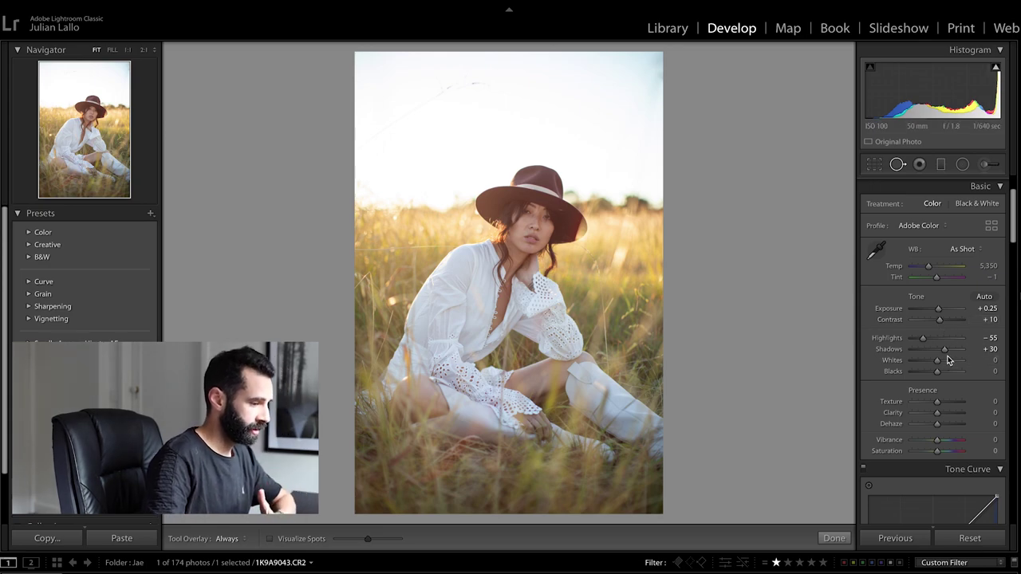
pyautogui.moveTo(937, 360)
pyautogui.mouseDown()
pyautogui.moveTo(927, 363)
pyautogui.moveTo(943, 364)
pyautogui.mouseUp()
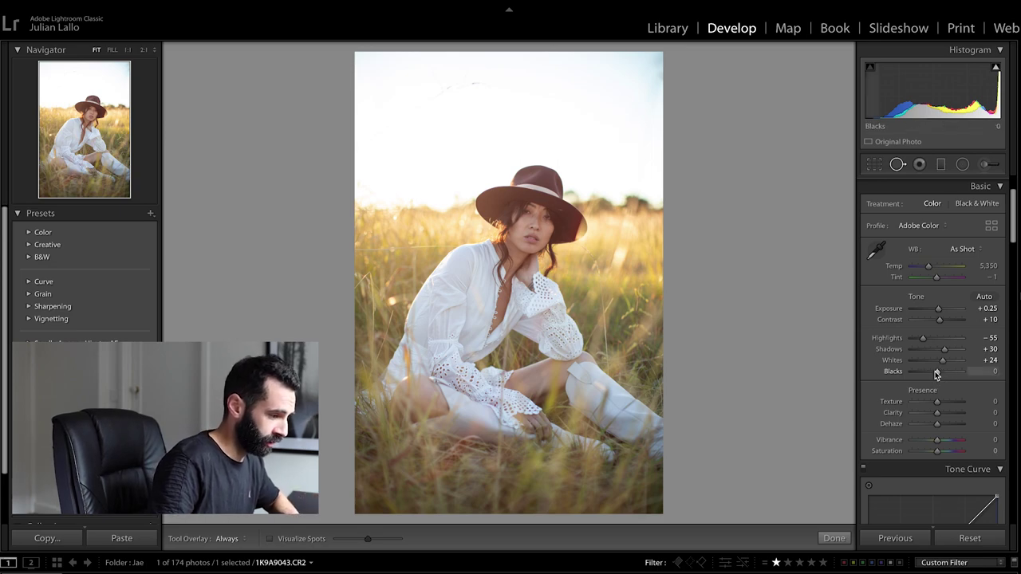
# Deepen Blacks to -7, then add Texture +9 and Clarity +20 under Presence
pyautogui.moveTo(936, 375); pyautogui.dragTo(934, 375)
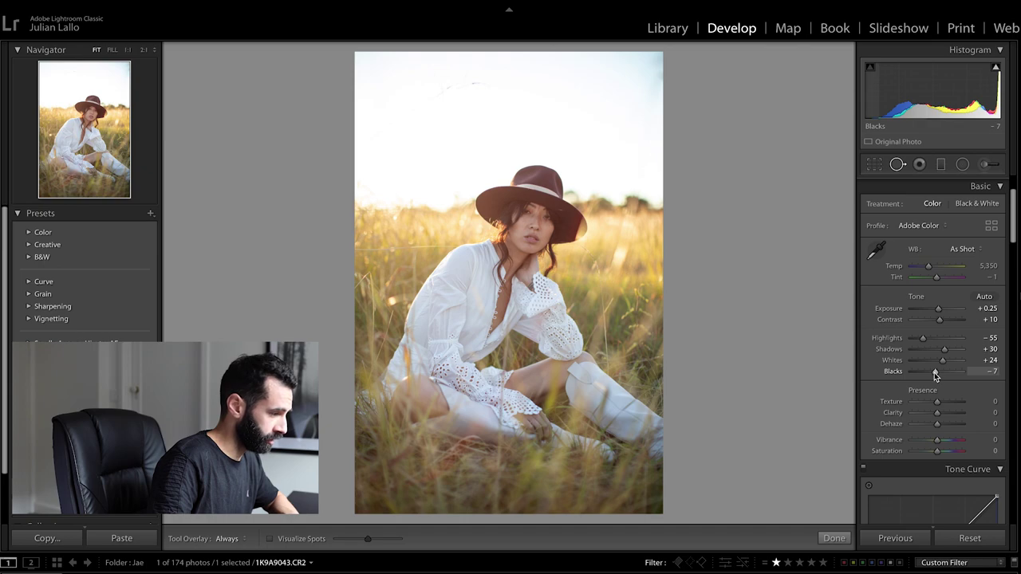
pyautogui.scroll(-3, 953, 375)
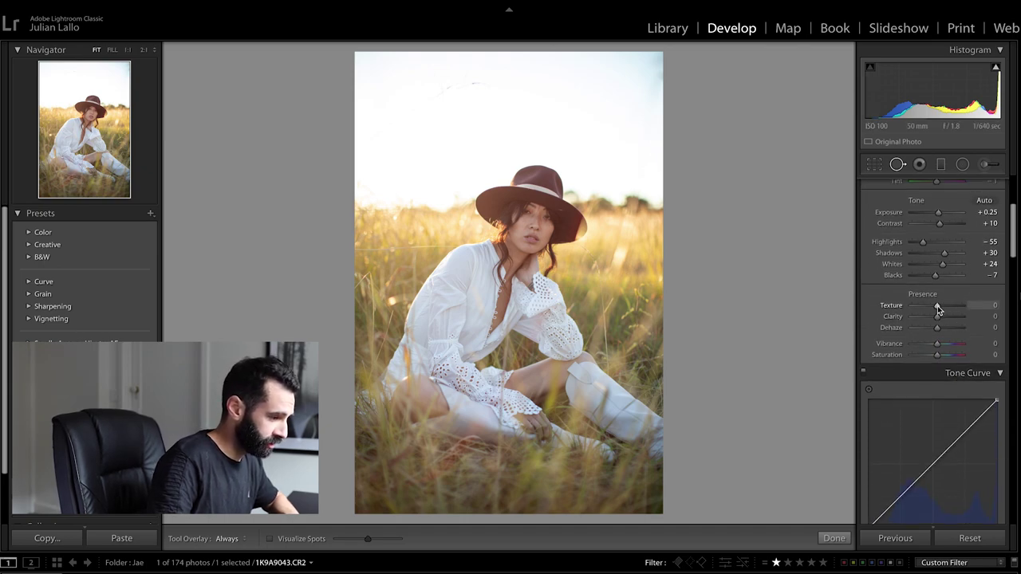
pyautogui.moveTo(937, 306); pyautogui.dragTo(938, 306)
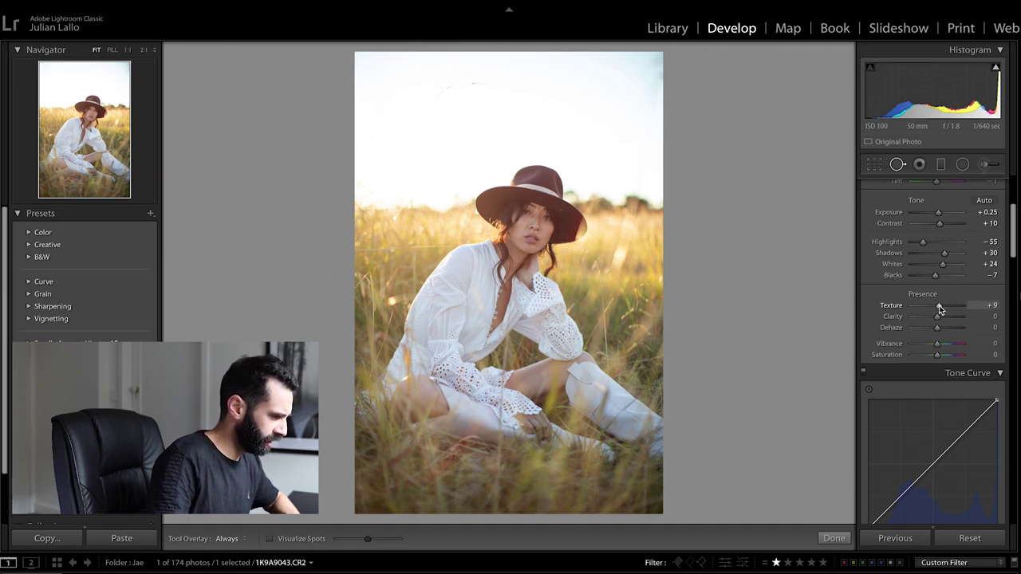
pyautogui.moveTo(938, 322); pyautogui.dragTo(942, 322)
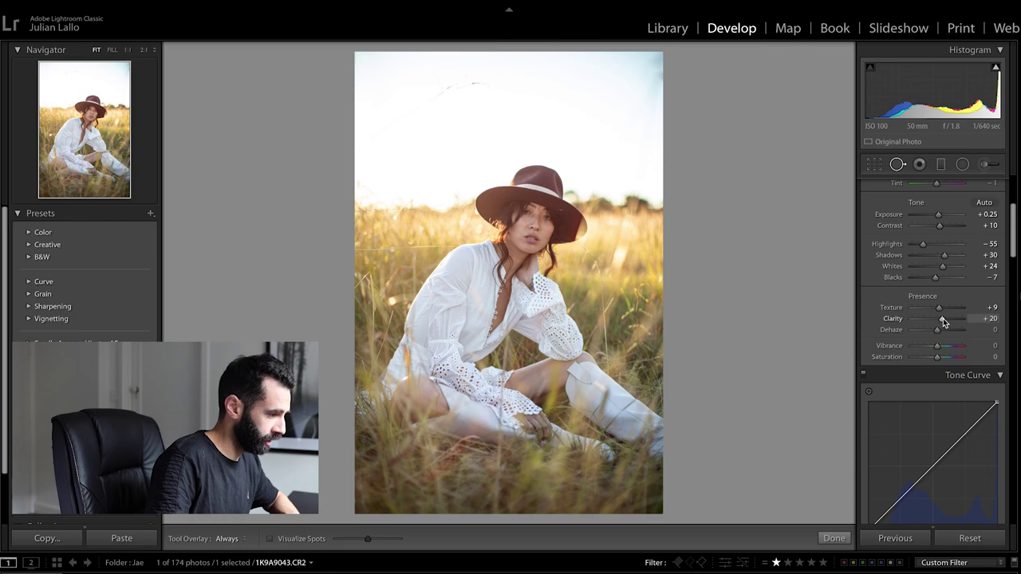
# Build a three-point RGB tone curve: shadow point lowered, midtone and highlight points raised, then compare
pyautogui.scroll(-3, 943, 321)
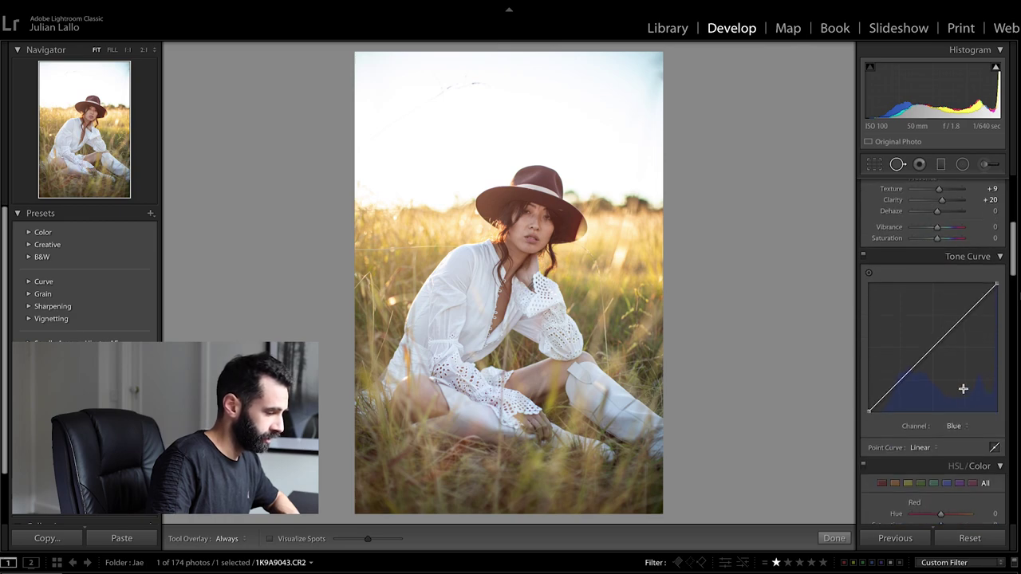
pyautogui.click(966, 428)
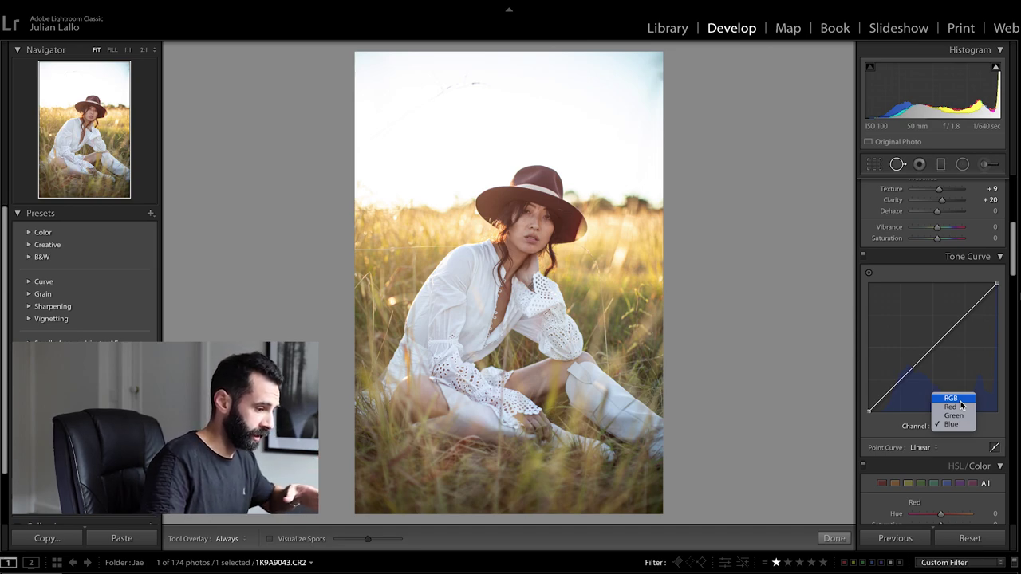
pyautogui.click(957, 399)
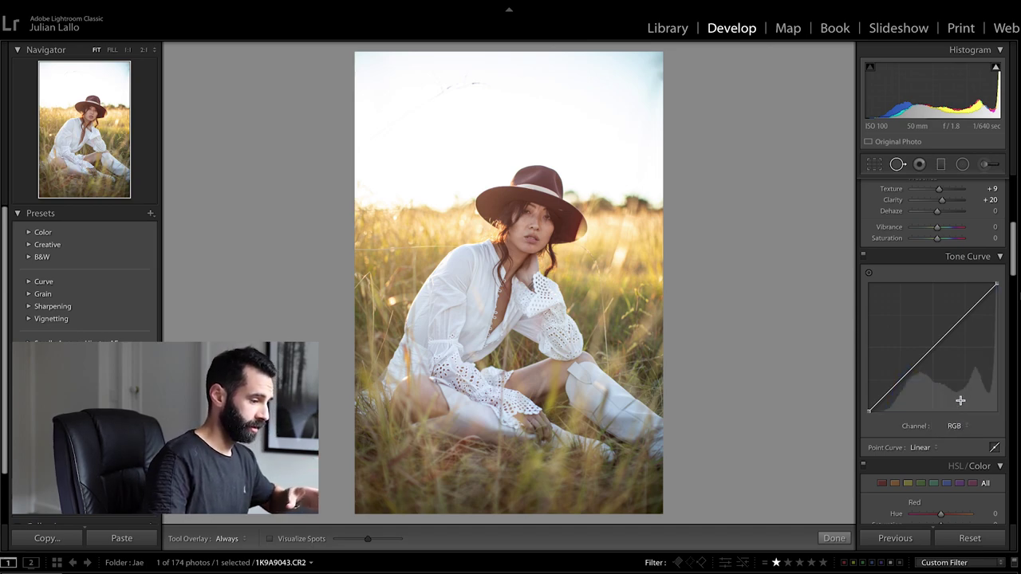
pyautogui.click(902, 381)
pyautogui.click(933, 349)
pyautogui.click(967, 314)
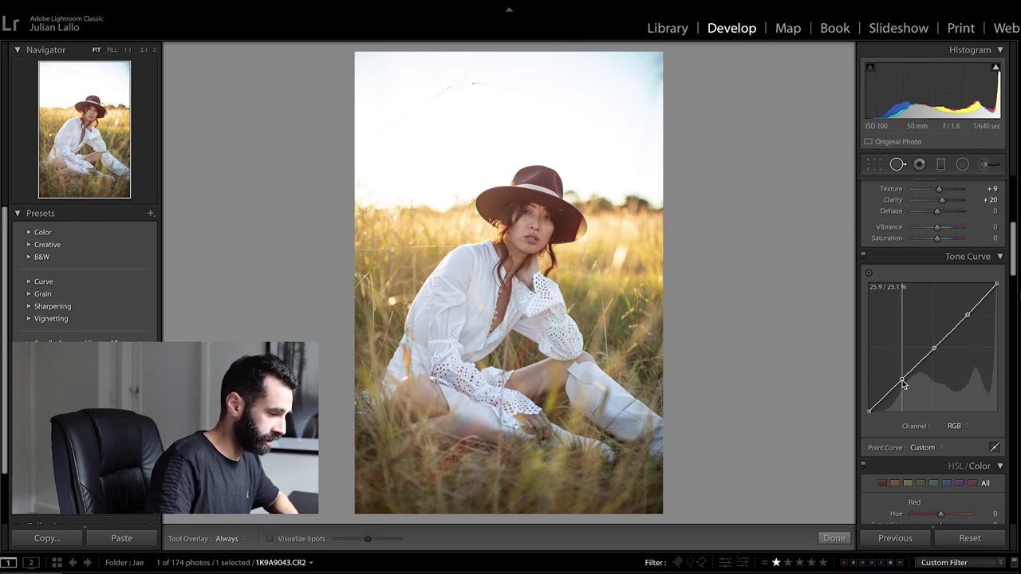
pyautogui.moveTo(902, 381); pyautogui.dragTo(902, 387)
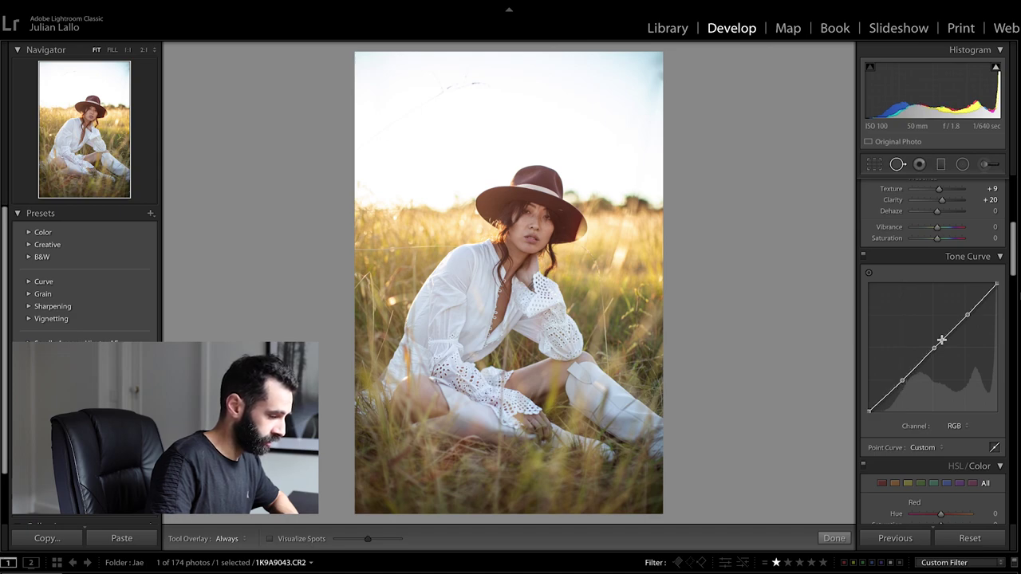
pyautogui.moveTo(937, 351); pyautogui.dragTo(937, 349)
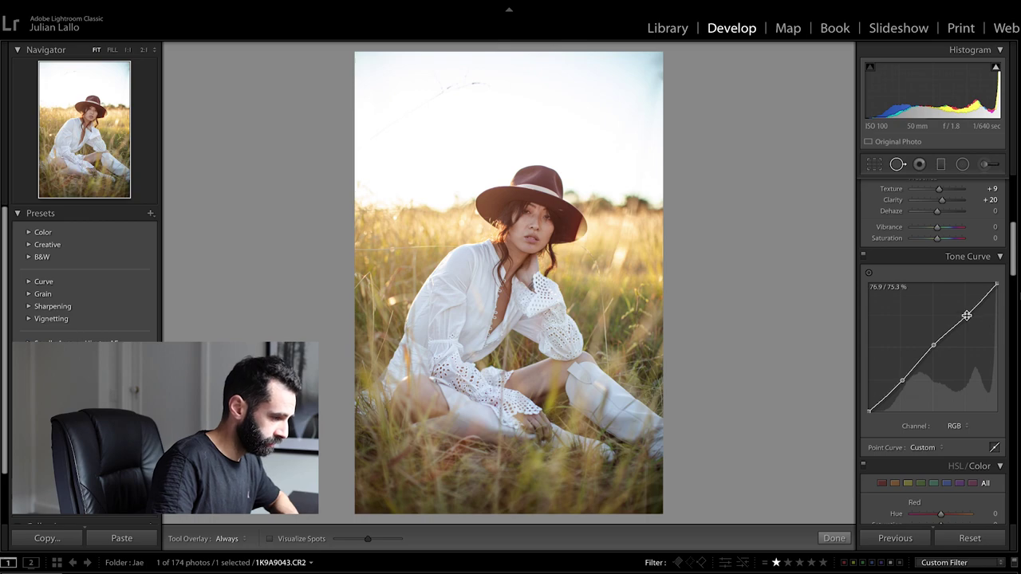
pyautogui.moveTo(967, 315); pyautogui.dragTo(969, 316)
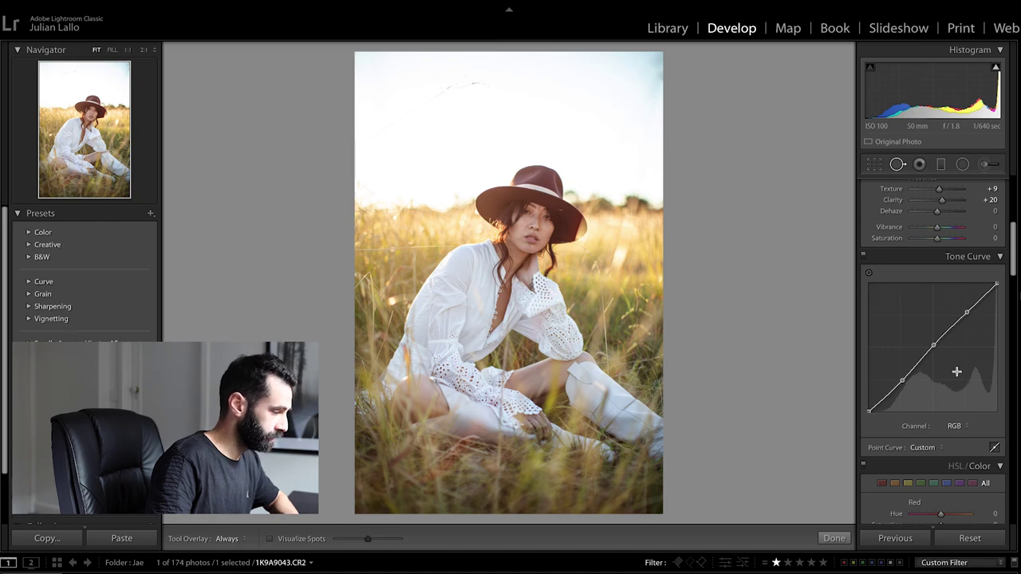
pyautogui.press('\\')
pyautogui.press('\\')
# In HSL/Color, set Orange Hue to -4 and Orange Saturation to -13
pyautogui.scroll(-3, 959, 376)
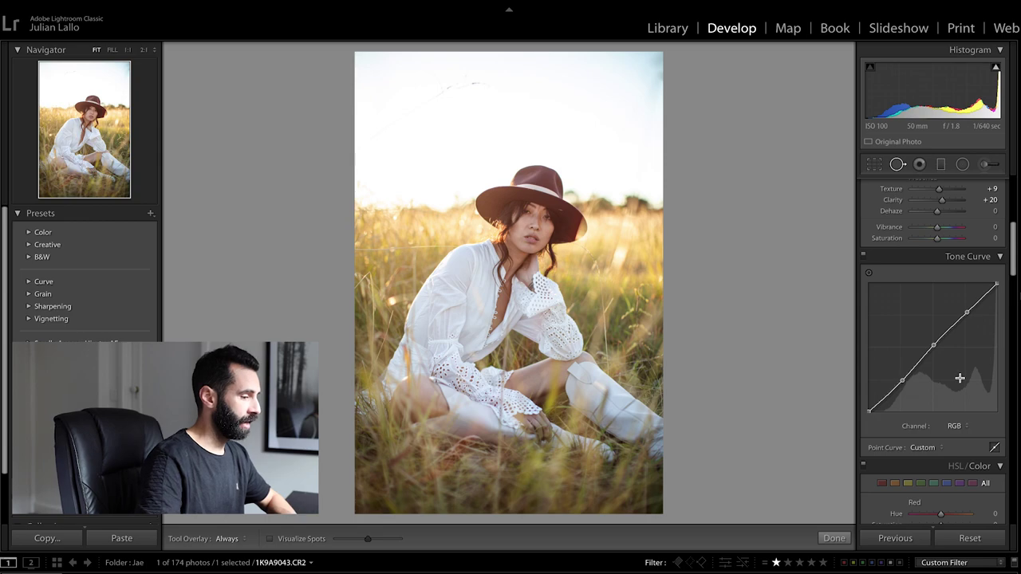
pyautogui.scroll(-1, 965, 376)
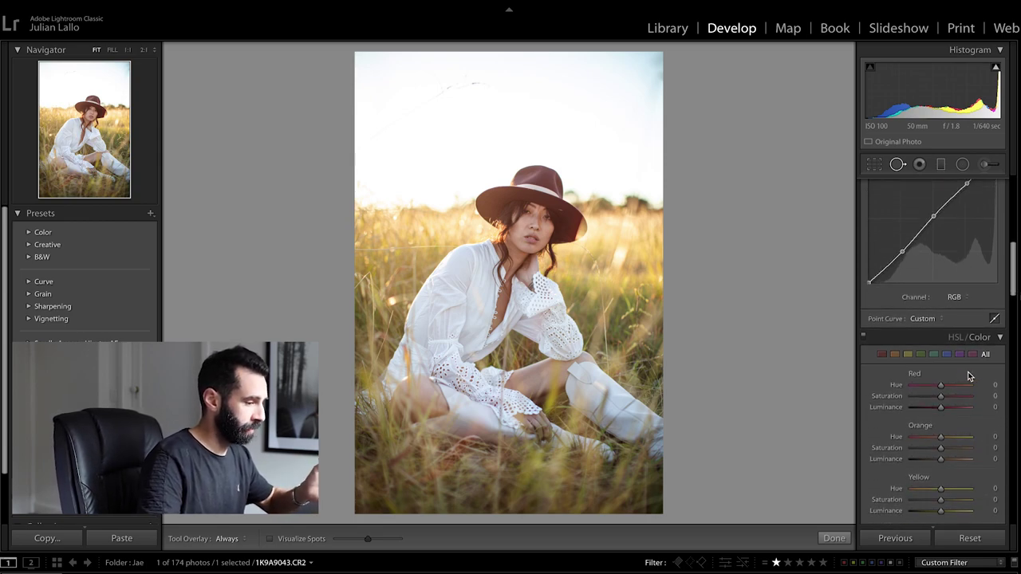
pyautogui.scroll(-2, 970, 370)
pyautogui.scroll(8, 972, 374)
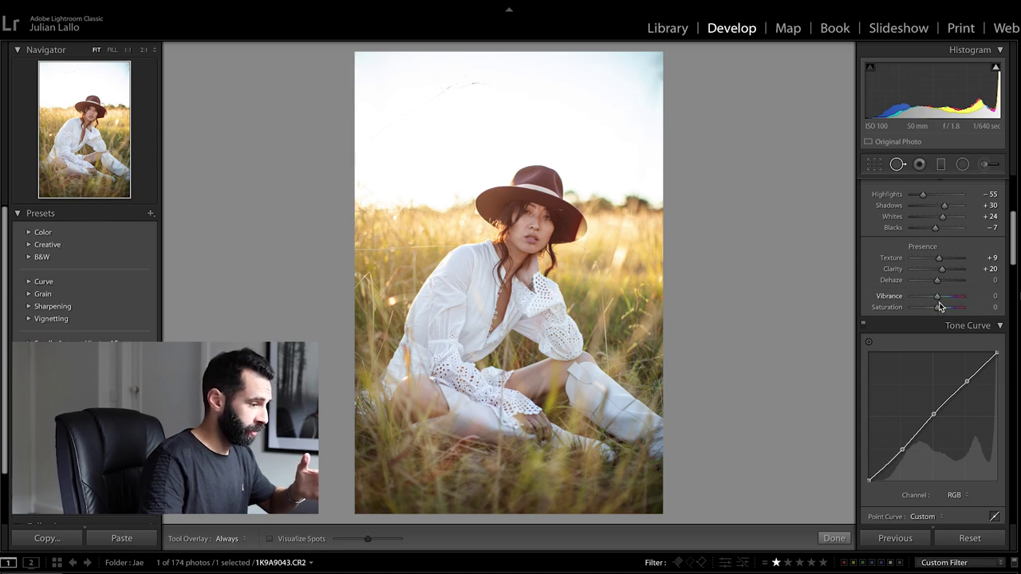
pyautogui.scroll(-6, 969, 361)
pyautogui.scroll(-3, 967, 364)
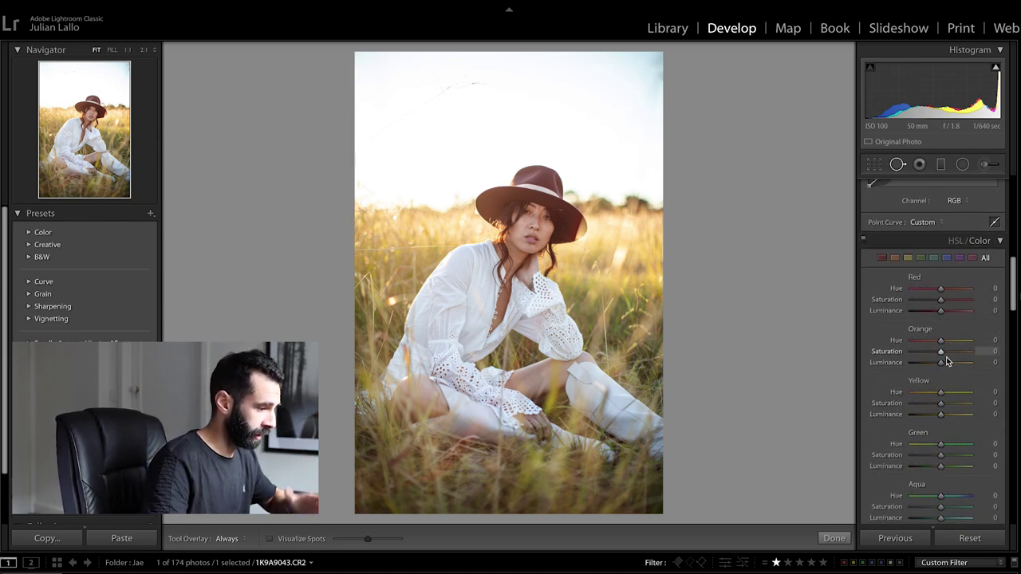
pyautogui.scroll(-2, 947, 360)
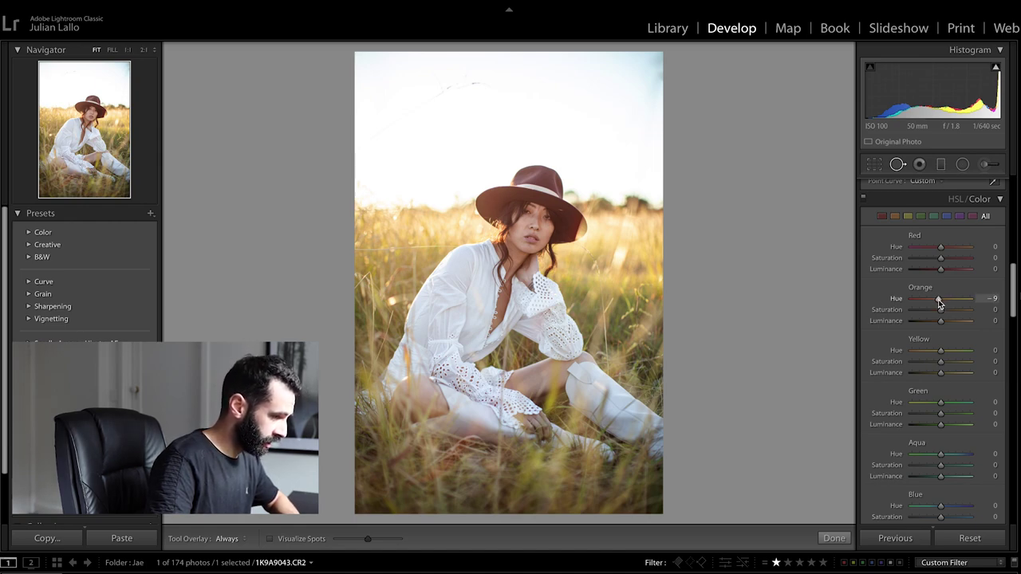
pyautogui.moveTo(937, 301); pyautogui.dragTo(941, 302)
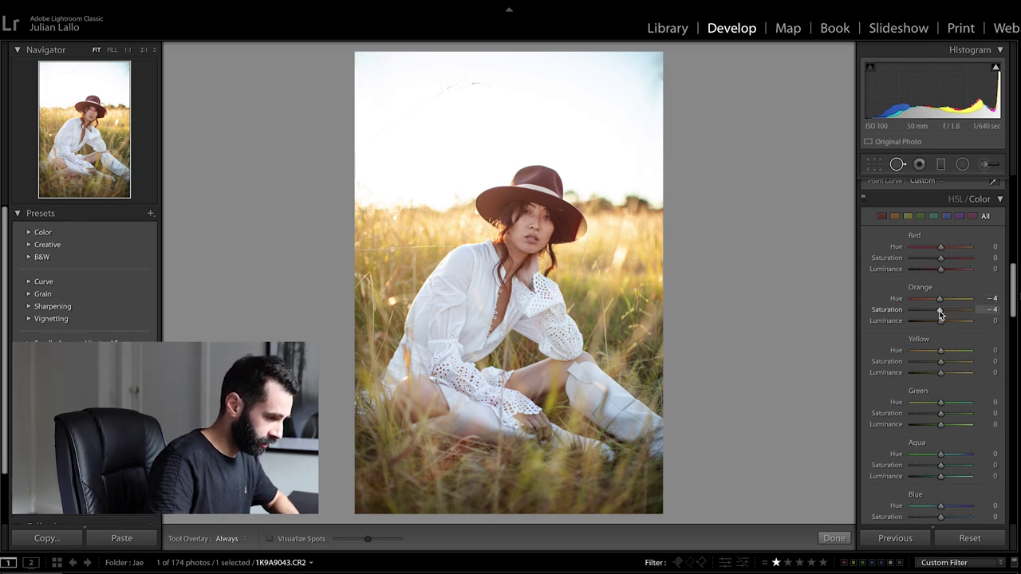
pyautogui.moveTo(940, 315); pyautogui.dragTo(939, 314)
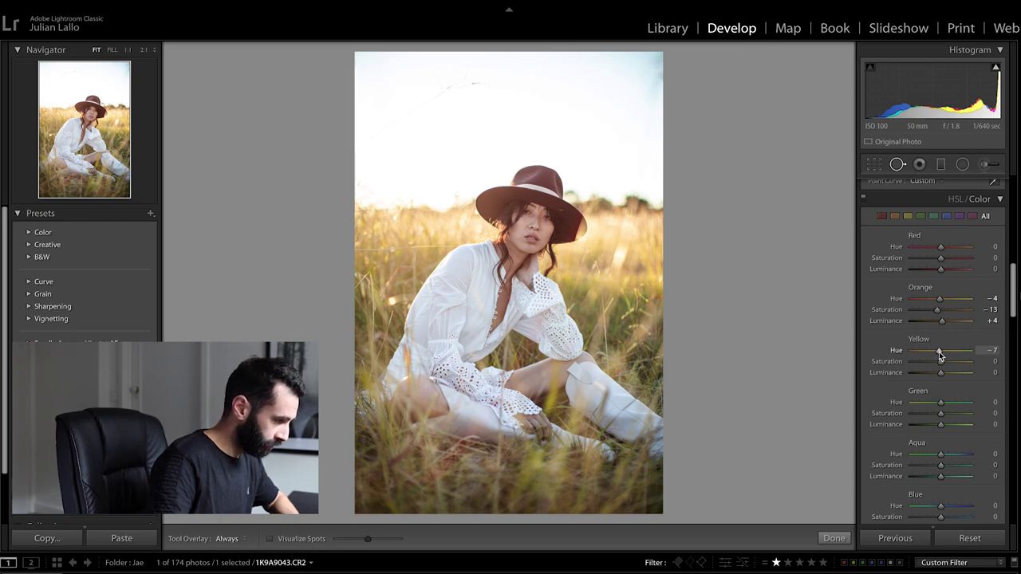
# Set Yellow Hue to -12 and Saturation to -3, leaving Yellow Luminance at 0
pyautogui.moveTo(940, 351); pyautogui.dragTo(939, 352)
pyautogui.scroll(1, 938, 352)
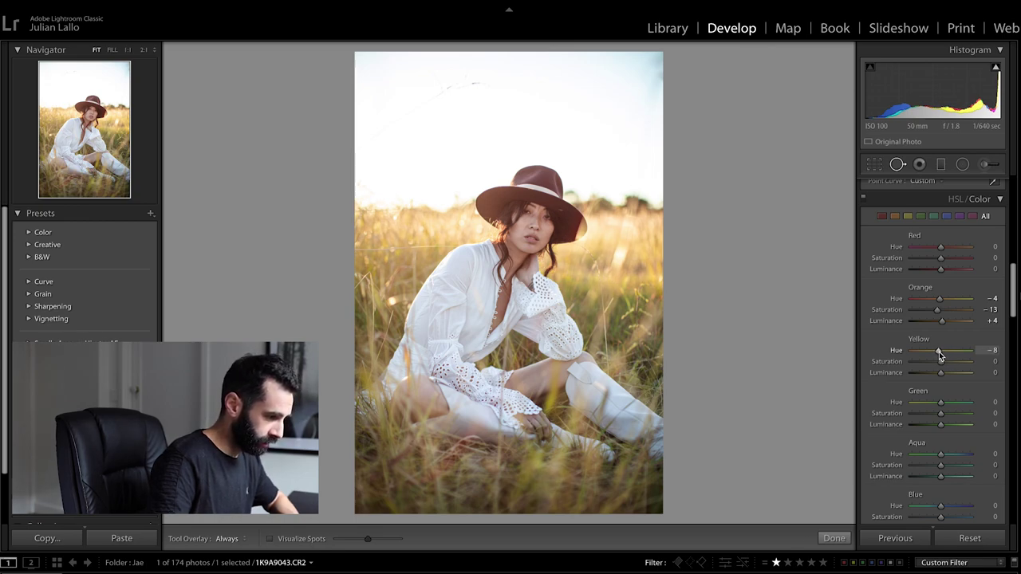
pyautogui.scroll(-4, 939, 352)
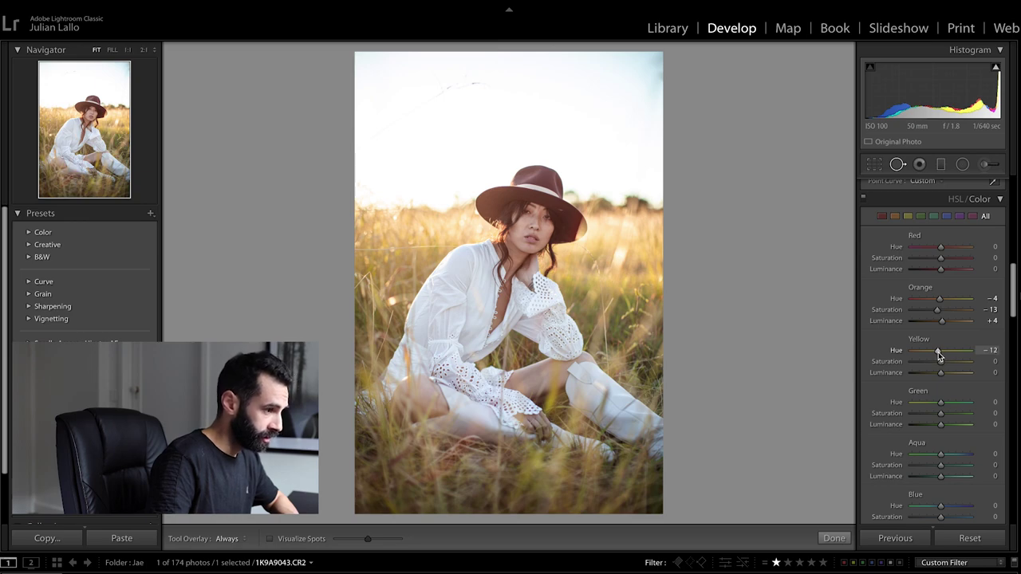
pyautogui.scroll(2, 937, 361)
pyautogui.moveTo(942, 363); pyautogui.dragTo(939, 365)
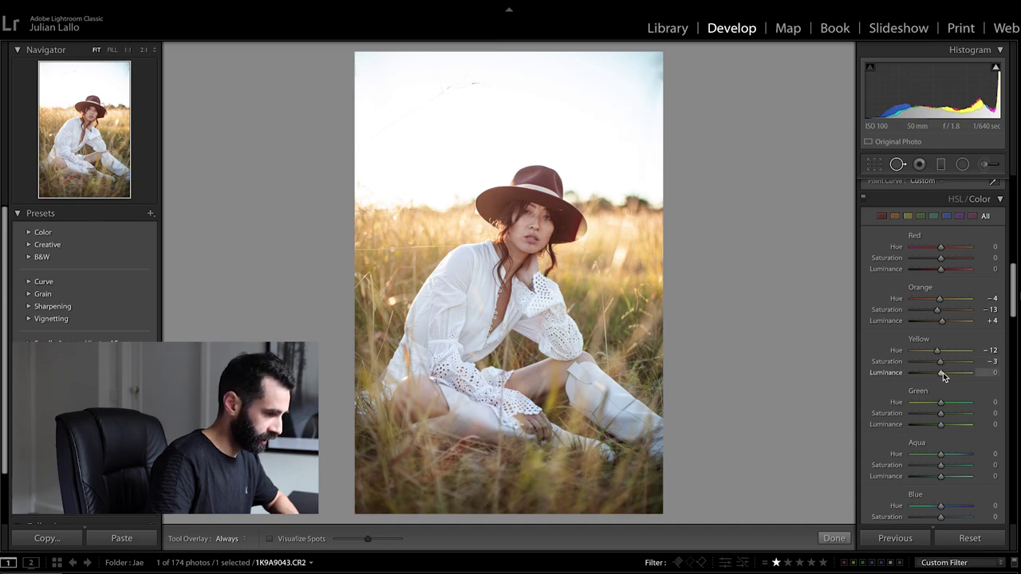
pyautogui.moveTo(942, 371); pyautogui.dragTo(944, 374)
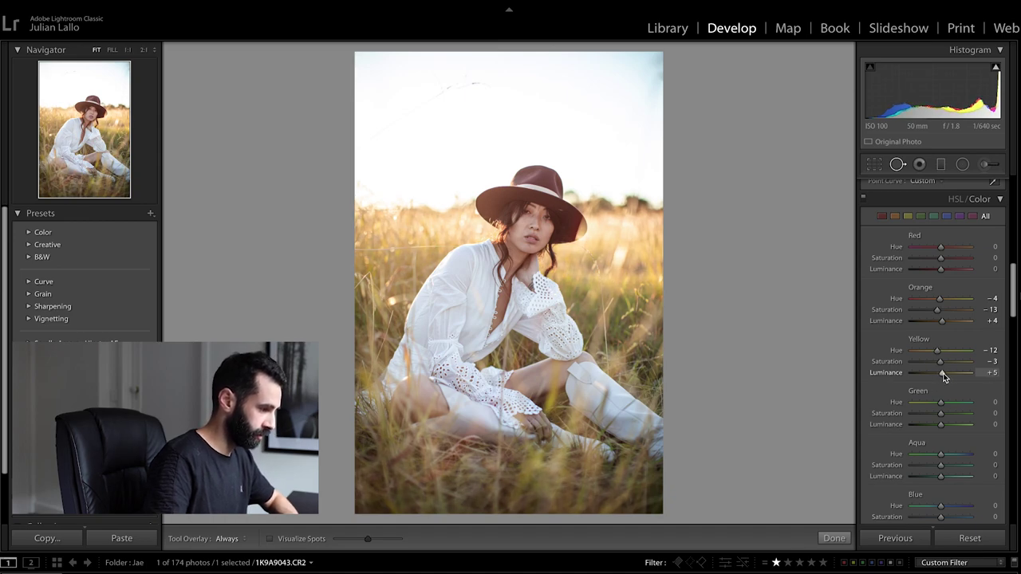
pyautogui.doubleClick(943, 373)
# Shift the Red Hue toward orange to +12
pyautogui.scroll(-2, 950, 405)
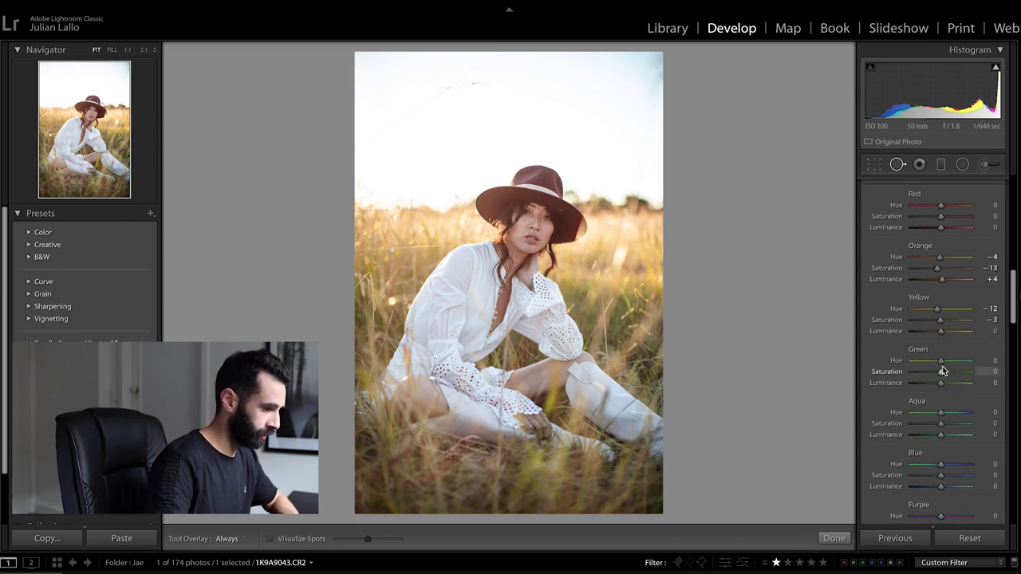
pyautogui.scroll(3, 945, 384)
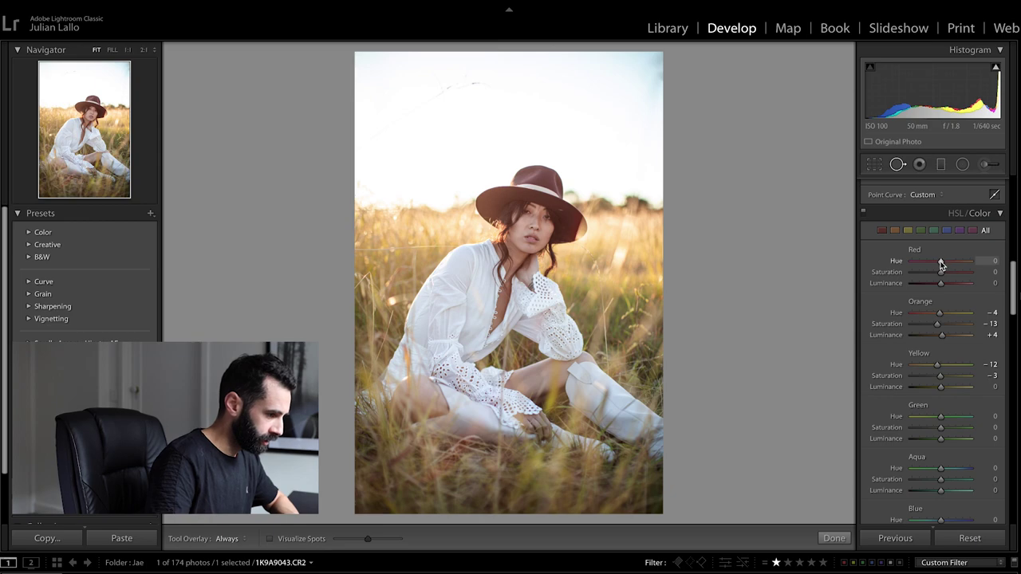
pyautogui.moveTo(936, 263); pyautogui.dragTo(965, 259)
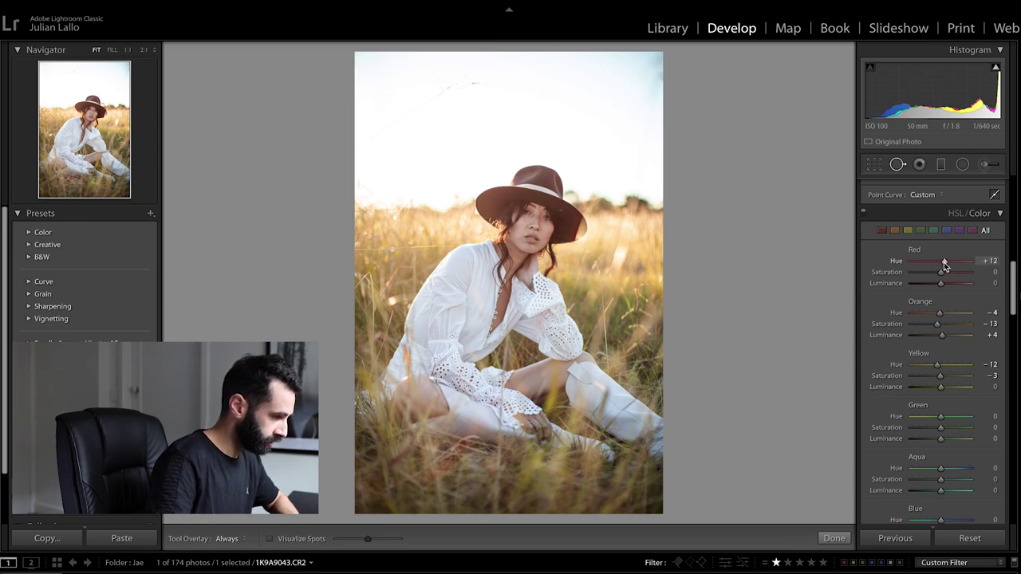
# Give the Split Toning highlights a warm tint at Hue 38, Saturation 9, comparing it off and on
pyautogui.scroll(-3, 950, 319)
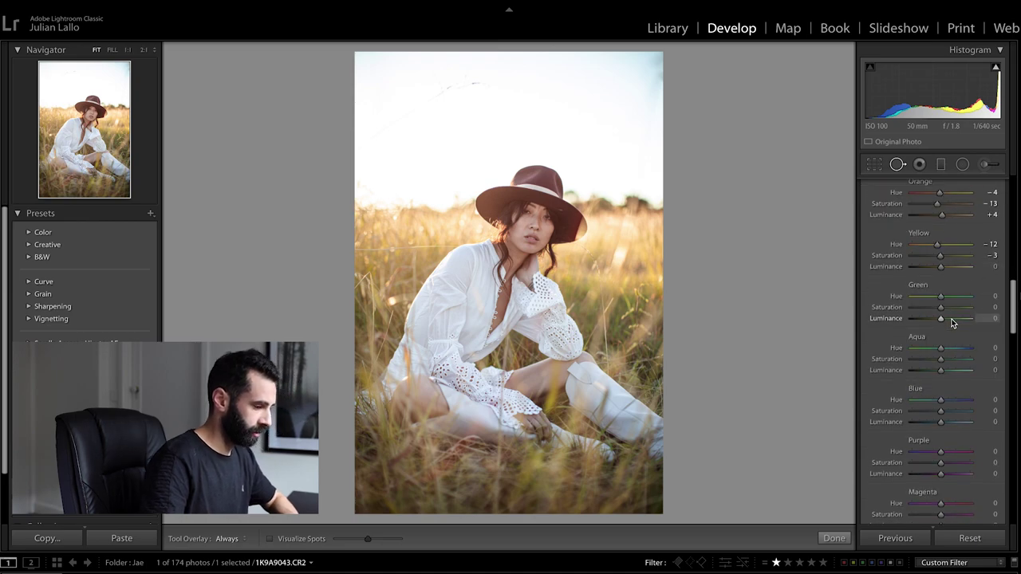
pyautogui.scroll(-5, 953, 319)
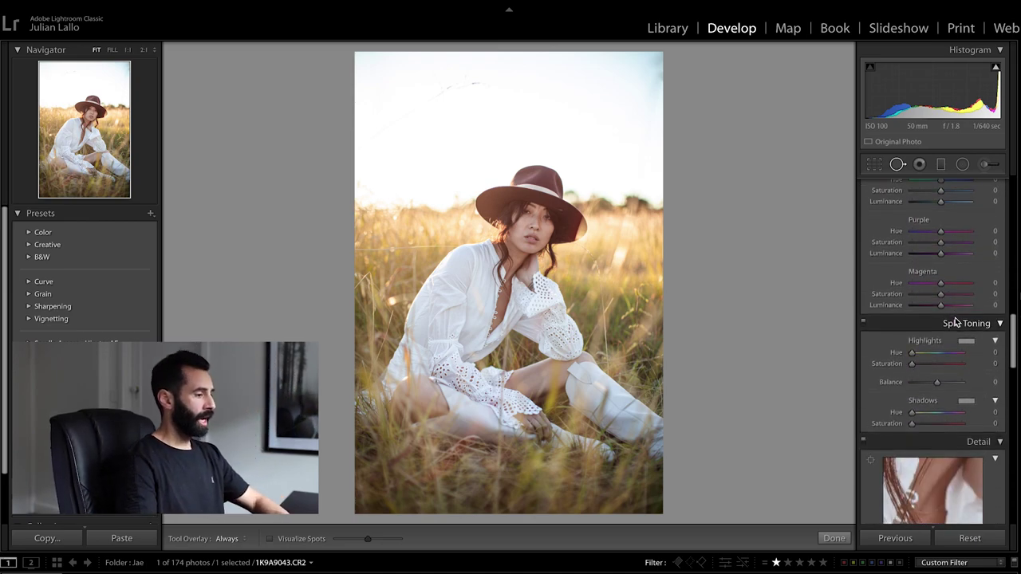
pyautogui.scroll(-1, 955, 320)
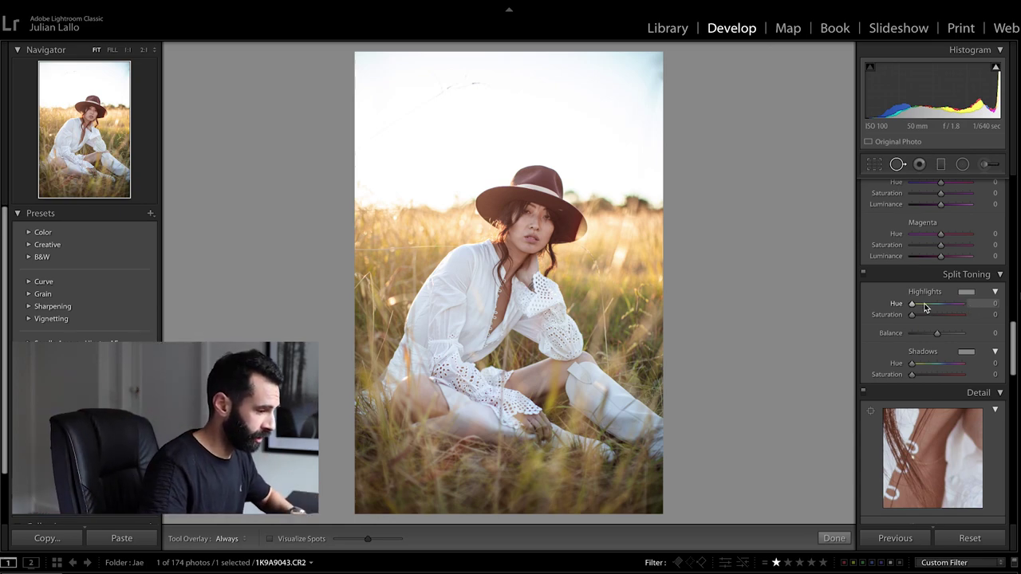
pyautogui.click(966, 292)
pyautogui.moveTo(767, 335)
pyautogui.mouseDown()
pyautogui.moveTo(721, 336)
pyautogui.moveTo(747, 332)
pyautogui.moveTo(726, 335)
pyautogui.moveTo(738, 332)
pyautogui.mouseUp()
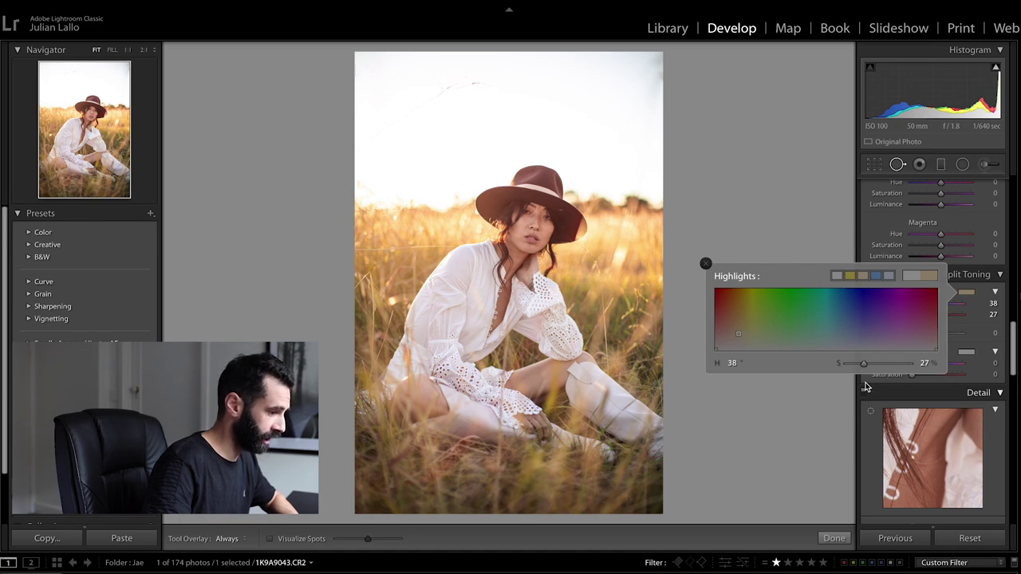
pyautogui.moveTo(864, 364); pyautogui.dragTo(852, 369)
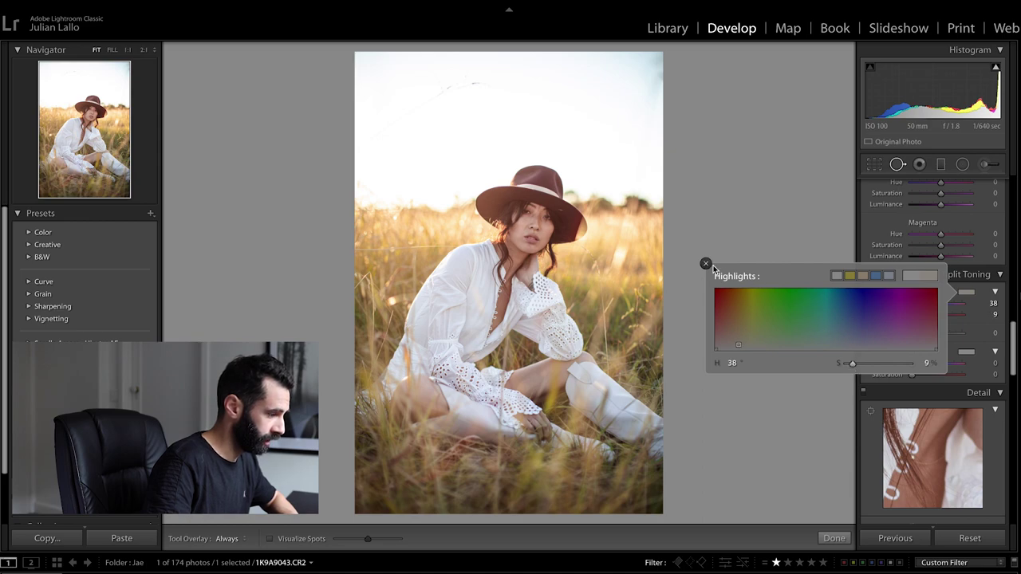
pyautogui.click(706, 263)
pyautogui.click(863, 274)
pyautogui.click(863, 275)
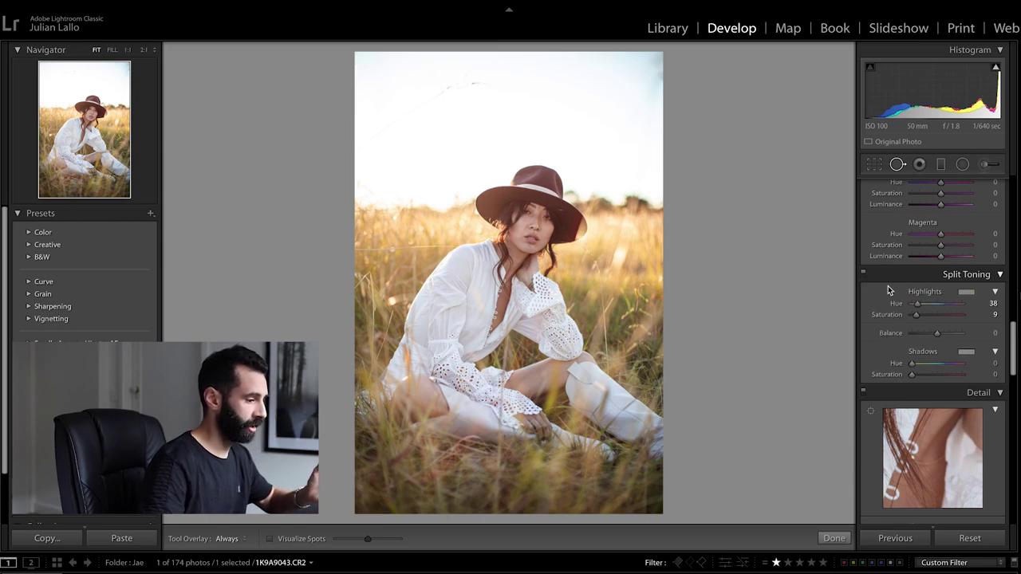
# Try a warm shadows tint, then return the Shadows Hue to 0
pyautogui.click(968, 352)
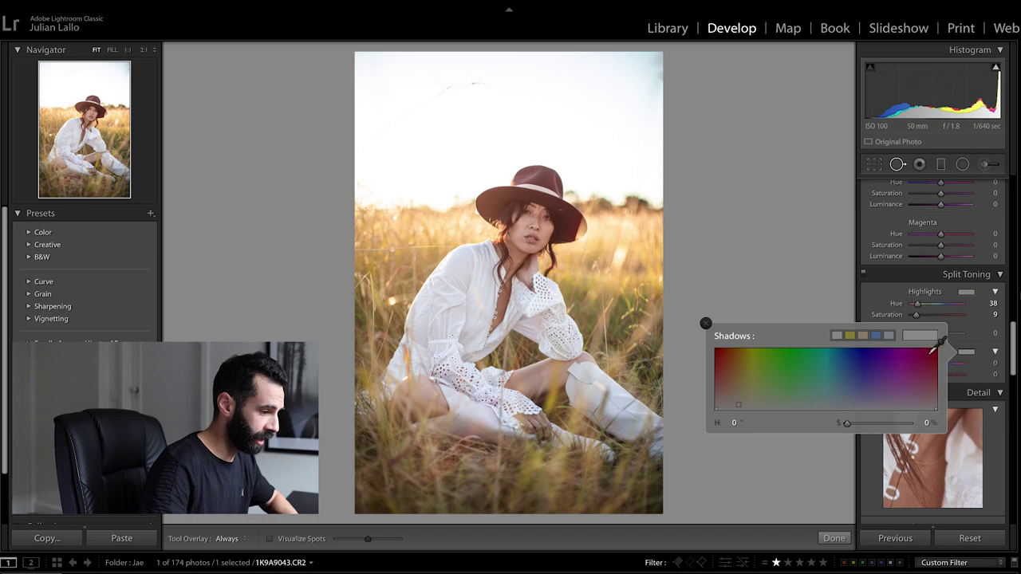
pyautogui.moveTo(746, 387); pyautogui.dragTo(739, 410)
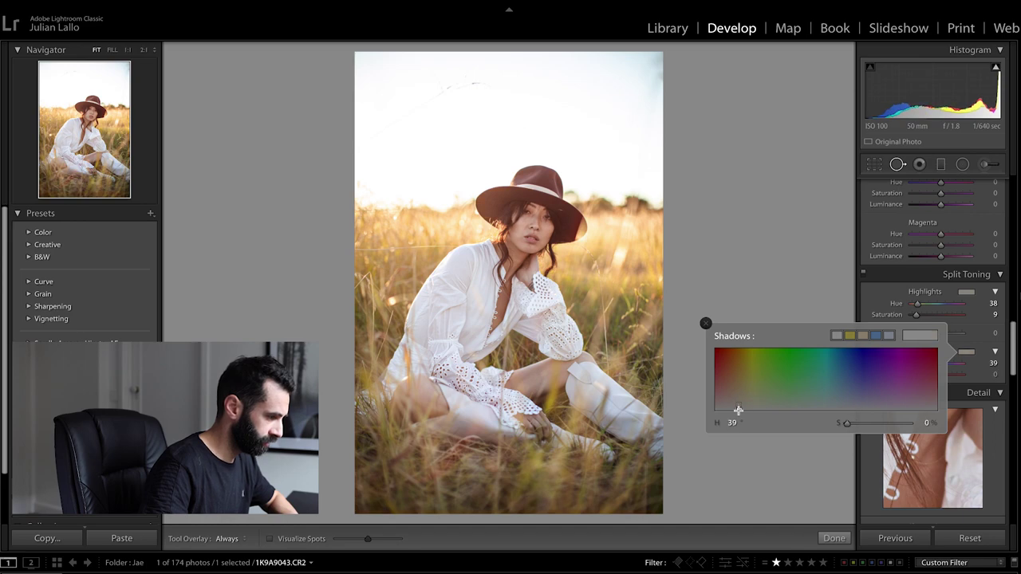
pyautogui.click(706, 323)
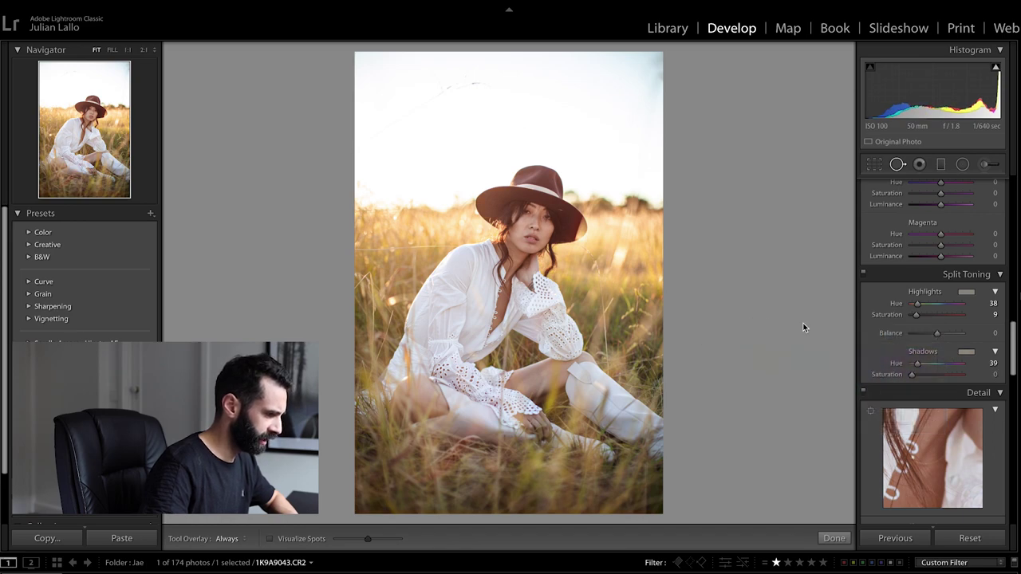
pyautogui.moveTo(917, 367); pyautogui.dragTo(906, 375)
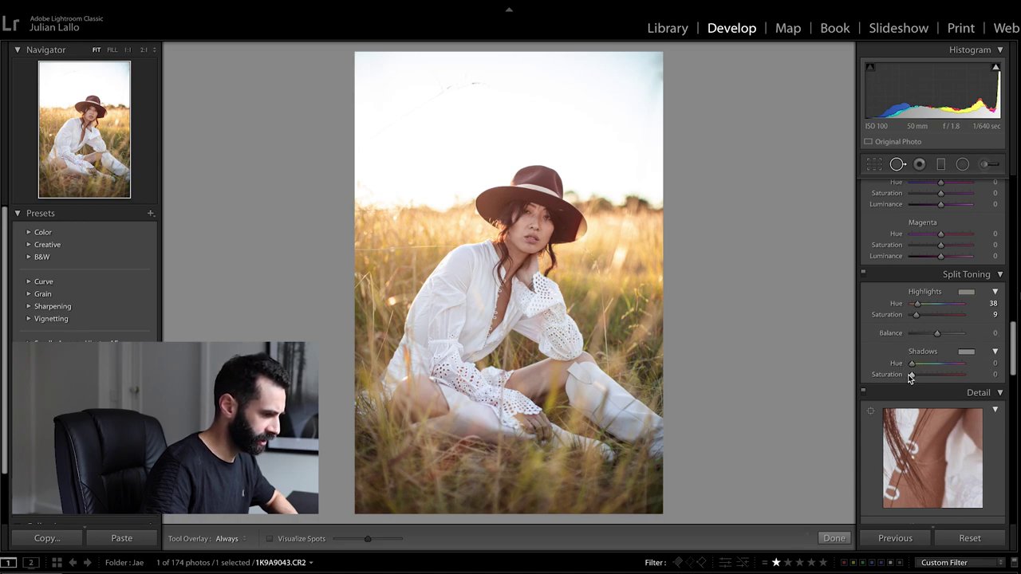
# Raise Sharpening Masking to 75, alongside Amount 80, Radius 1.0 and Detail 25
pyautogui.scroll(-3, 989, 342)
pyautogui.scroll(-6, 987, 341)
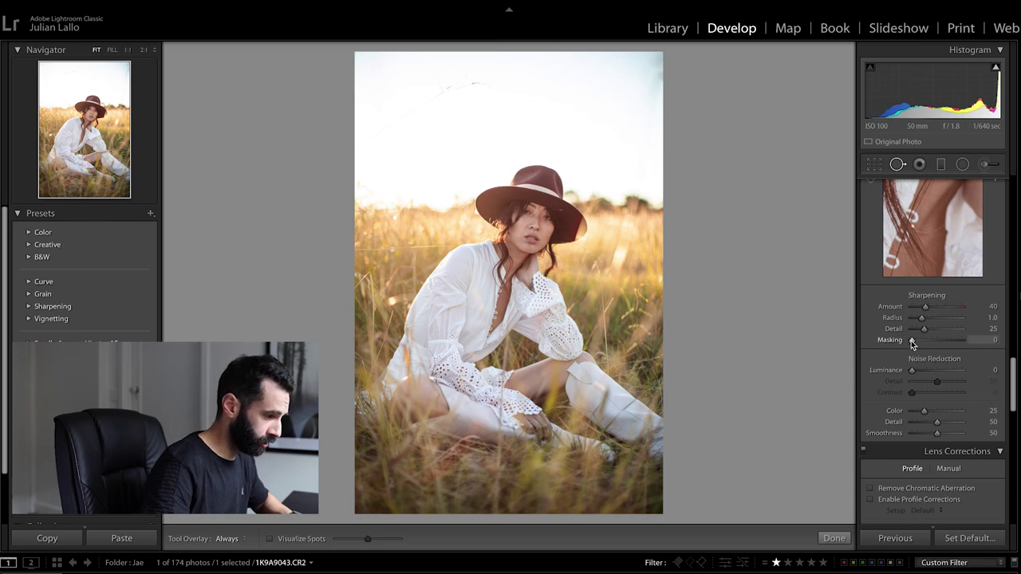
pyautogui.keyDown('alt'); pyautogui.moveTo(914, 342); pyautogui.dragTo(939, 310); pyautogui.keyUp('alt')
# Raise the Calibration Red Primary Hue to +10
pyautogui.scroll(-5, 949, 376)
pyautogui.scroll(-10, 948, 374)
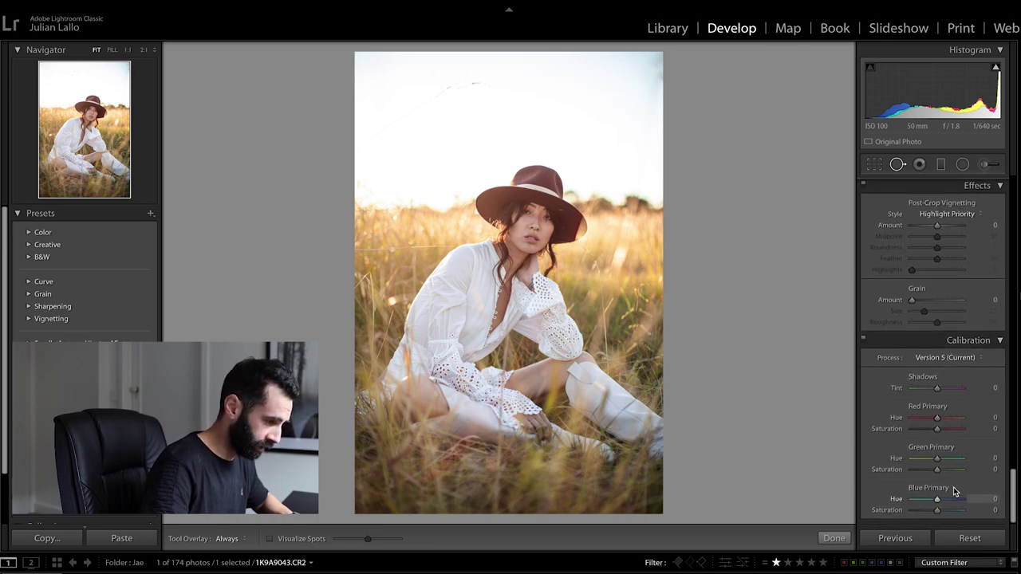
pyautogui.click(938, 421)
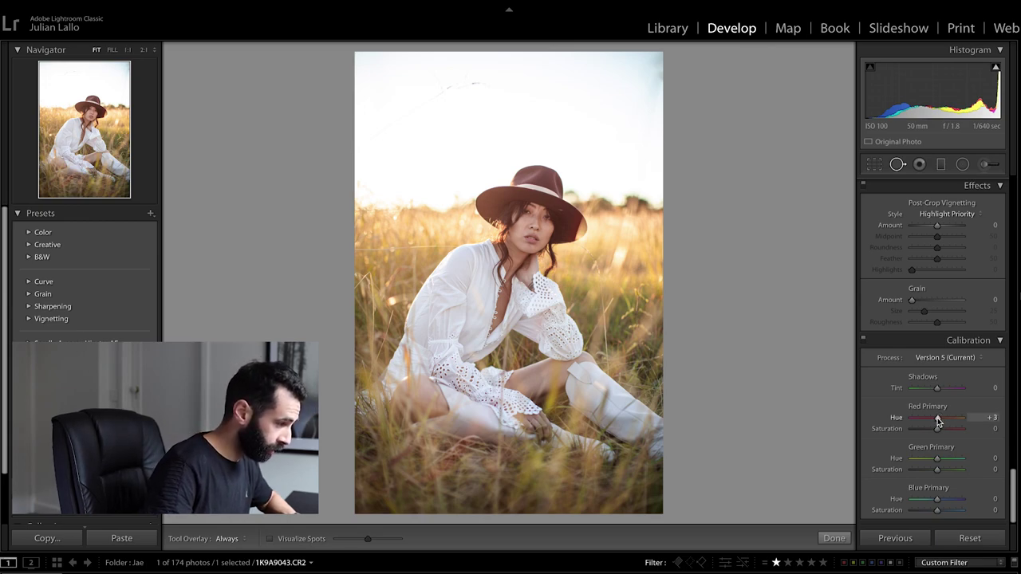
pyautogui.moveTo(939, 421); pyautogui.dragTo(941, 421)
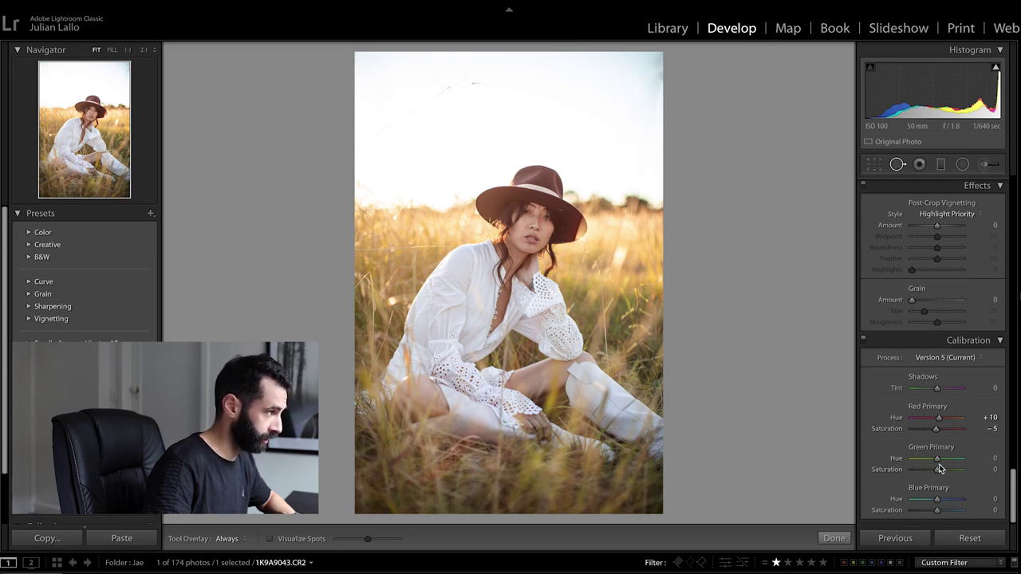
# Lower Green Primary Saturation to -10 and keep the Blue Primary sliders at 0
pyautogui.moveTo(938, 462); pyautogui.dragTo(927, 461)
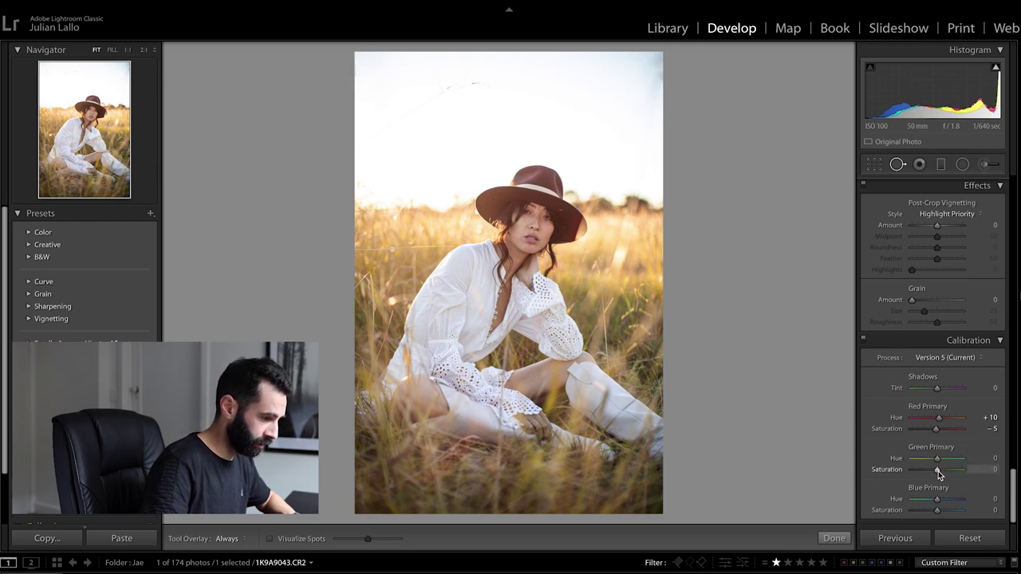
pyautogui.moveTo(938, 471); pyautogui.dragTo(935, 472)
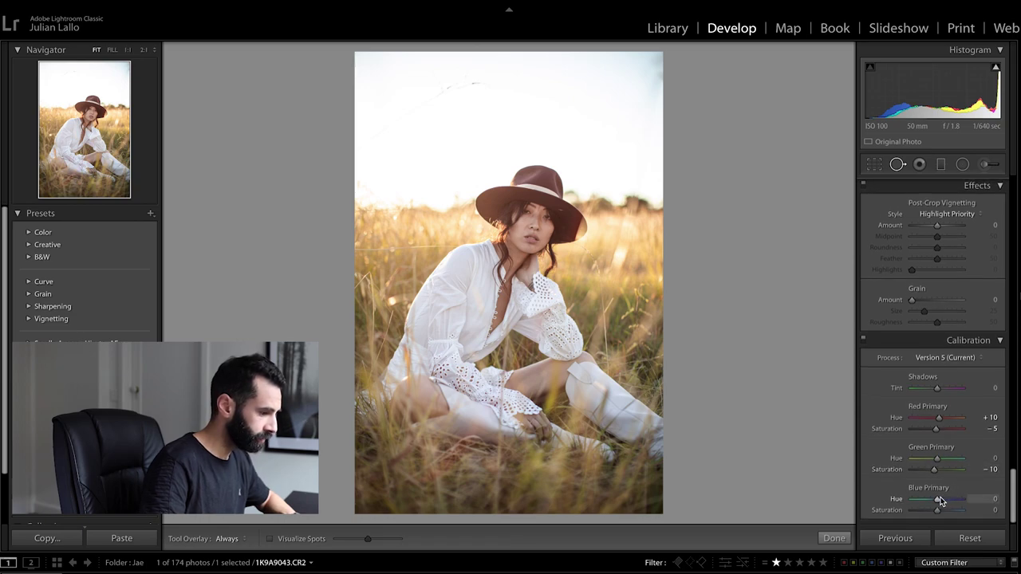
pyautogui.moveTo(938, 503); pyautogui.dragTo(944, 503)
pyautogui.doubleClick(942, 502)
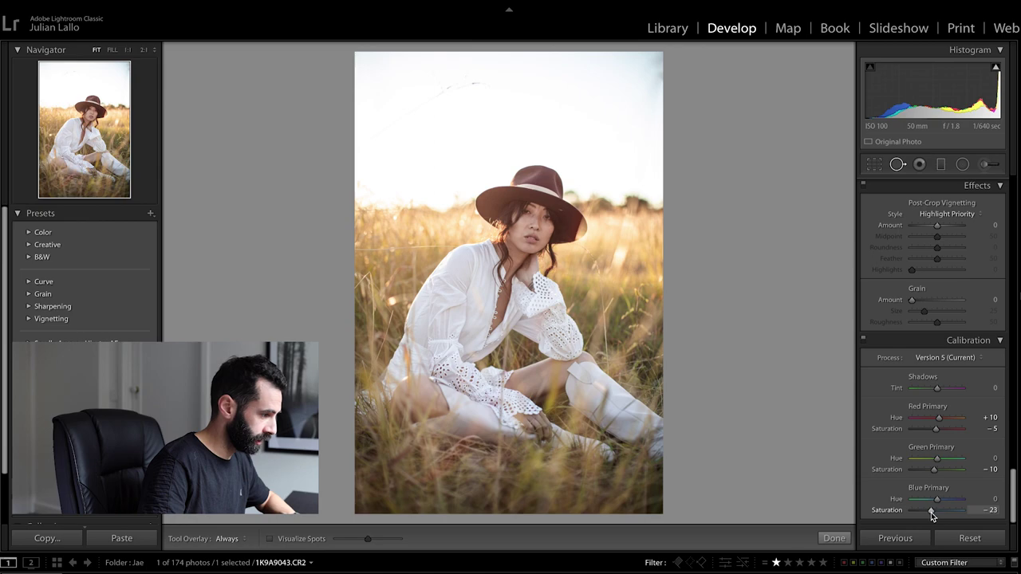
pyautogui.moveTo(931, 512); pyautogui.dragTo(938, 514)
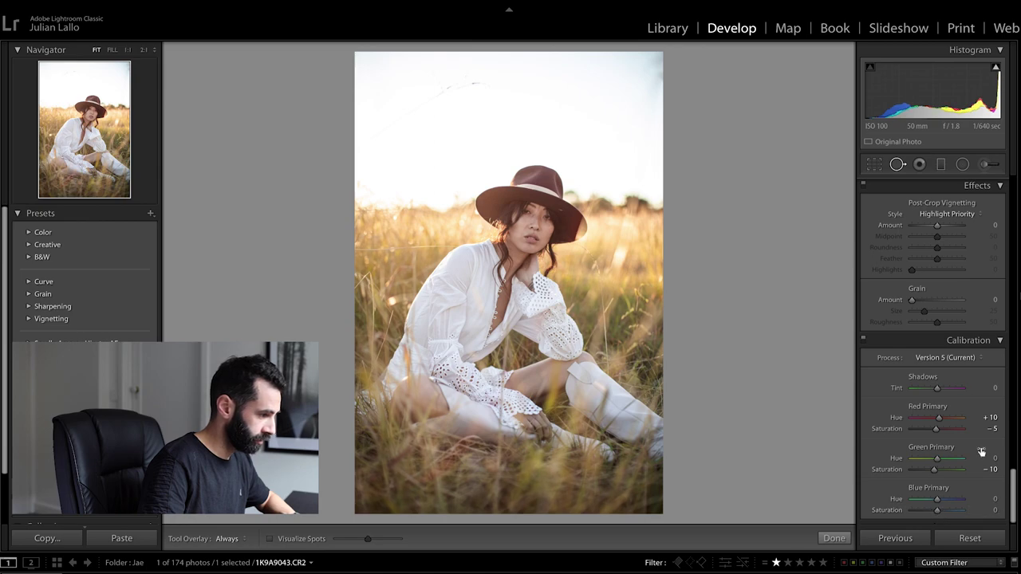
pyautogui.press('\\')
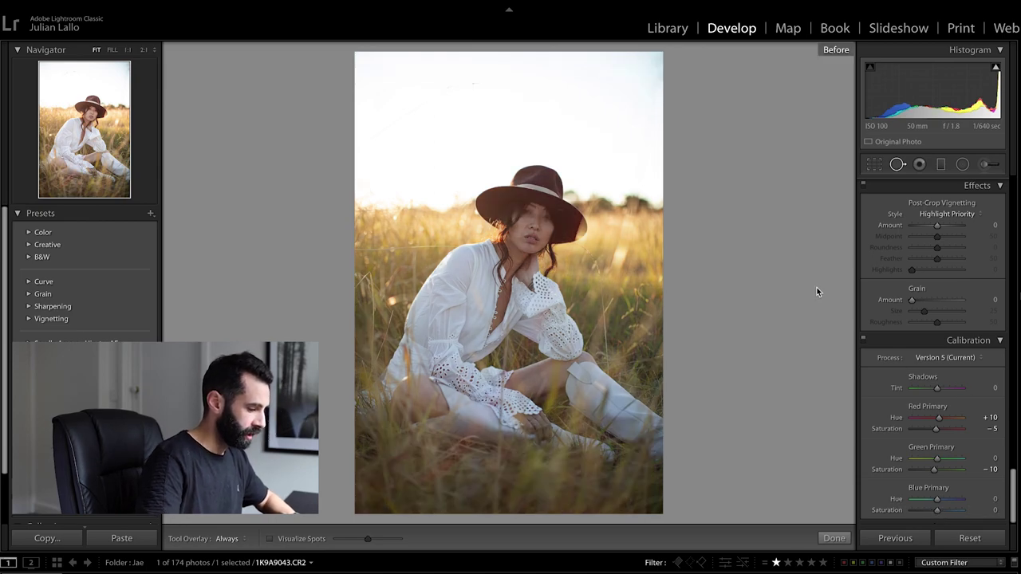
pyautogui.press('\\')
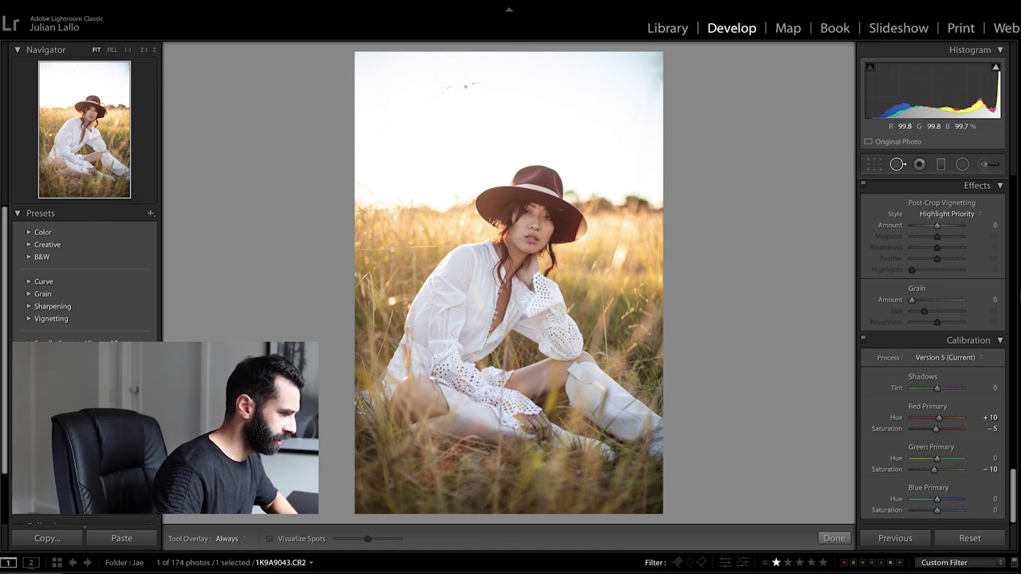
# Zoom in on the sky and heal a dark speck with spot healing
pyautogui.press('z')
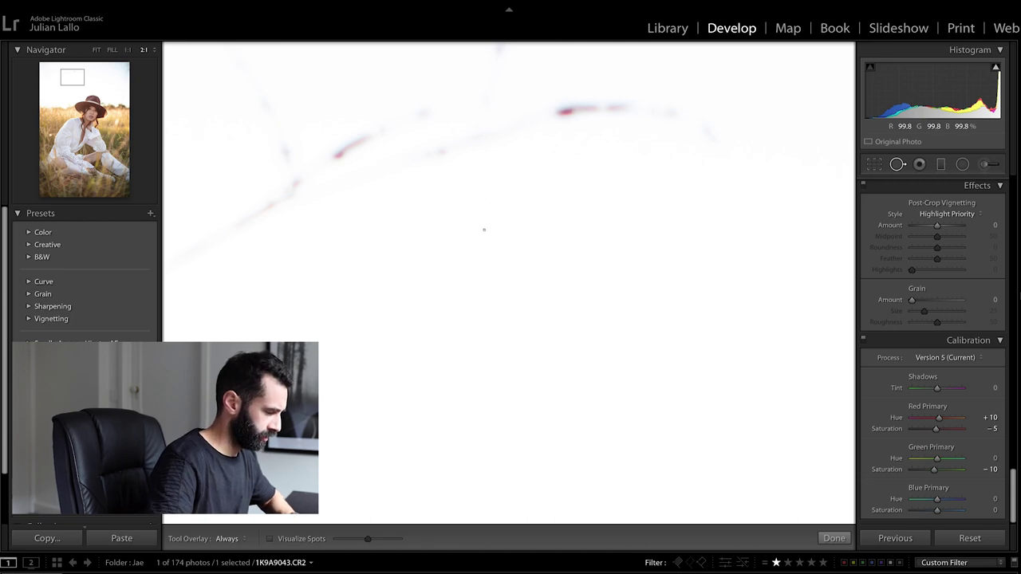
pyautogui.hotkey('ctrl', '-')
pyautogui.hotkey('ctrl', '-')
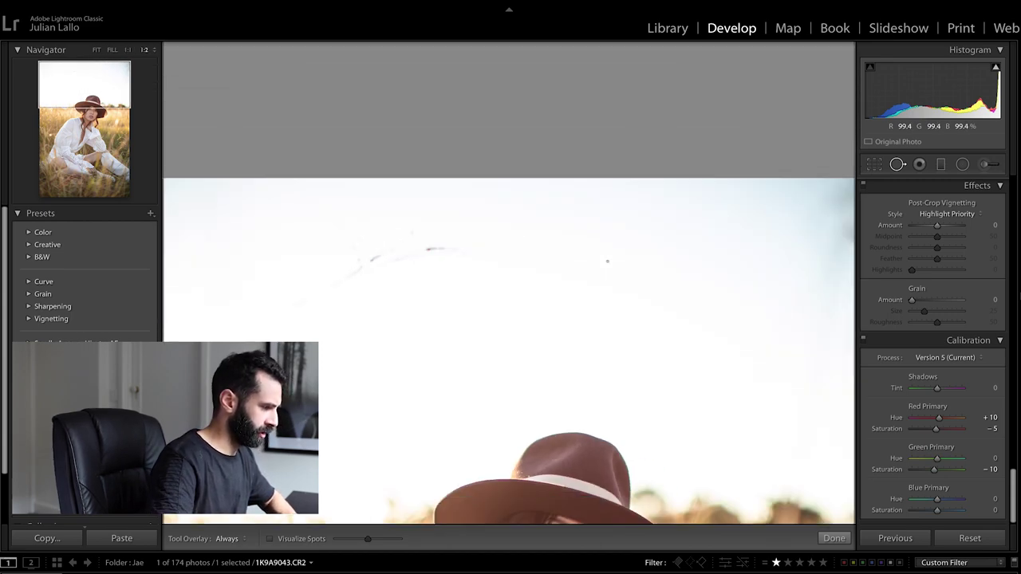
pyautogui.click(510, 302)
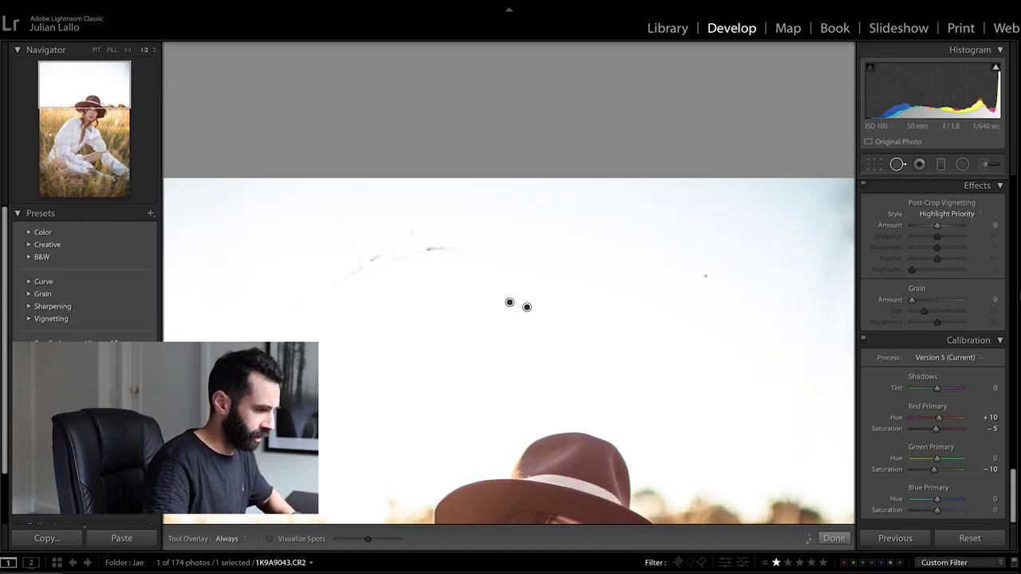
pyautogui.click(898, 164)
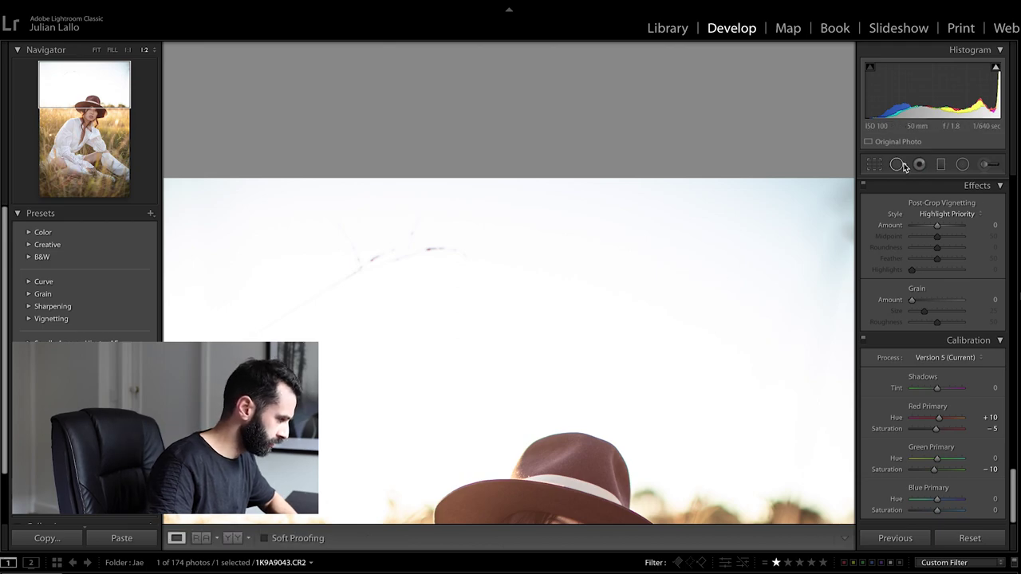
# Heal the dark strand in the sky above the hat, then exit spot healing
pyautogui.scroll(-1, 326, 300)
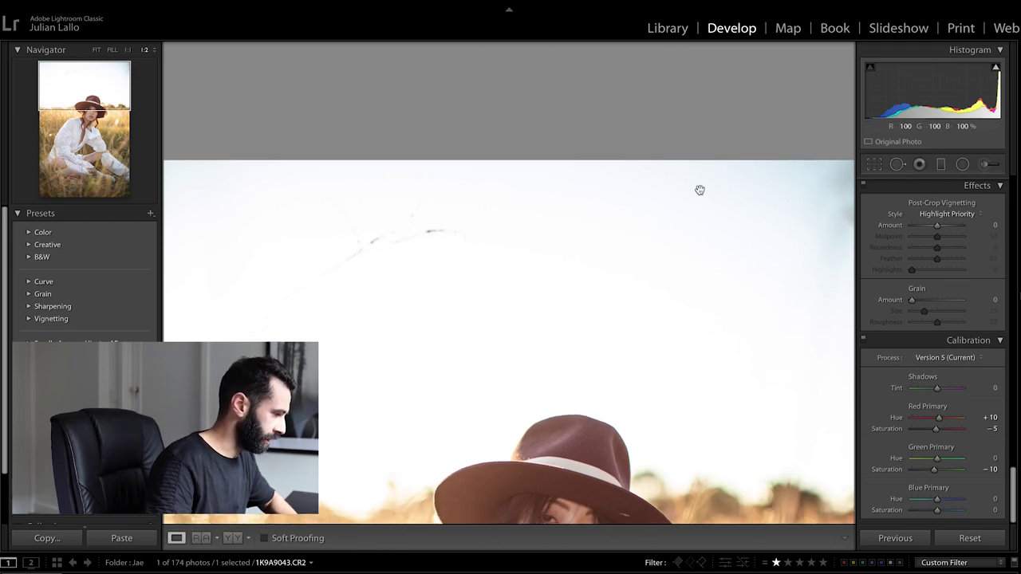
pyautogui.click(898, 164)
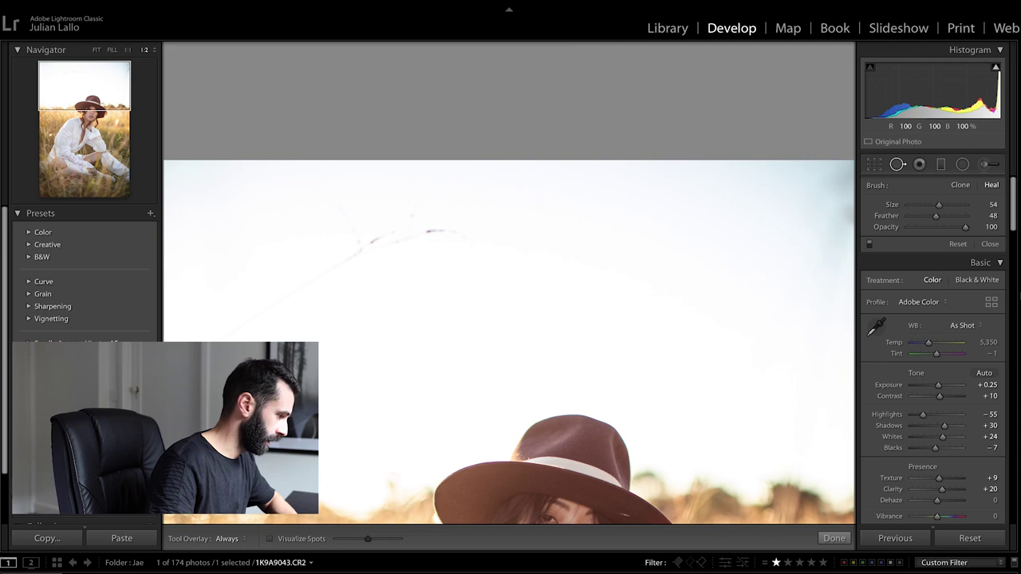
pyautogui.moveTo(162, 239)
pyautogui.mouseDown()
pyautogui.moveTo(210, 239)
pyautogui.moveTo(165, 239)
pyautogui.mouseUp()
pyautogui.scroll(-5, 511, 264)
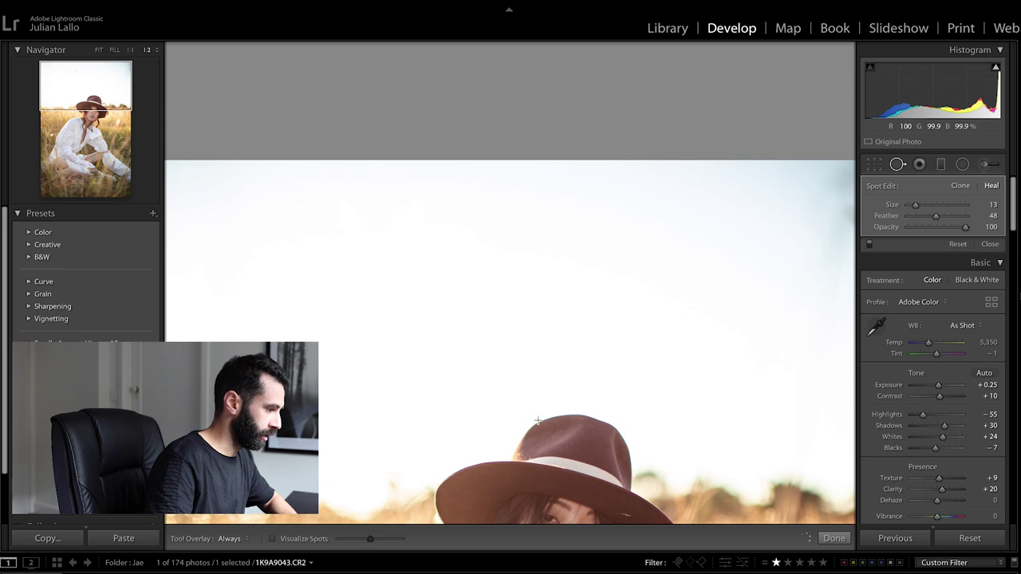
pyautogui.scroll(5, 536, 416)
pyautogui.click(482, 281)
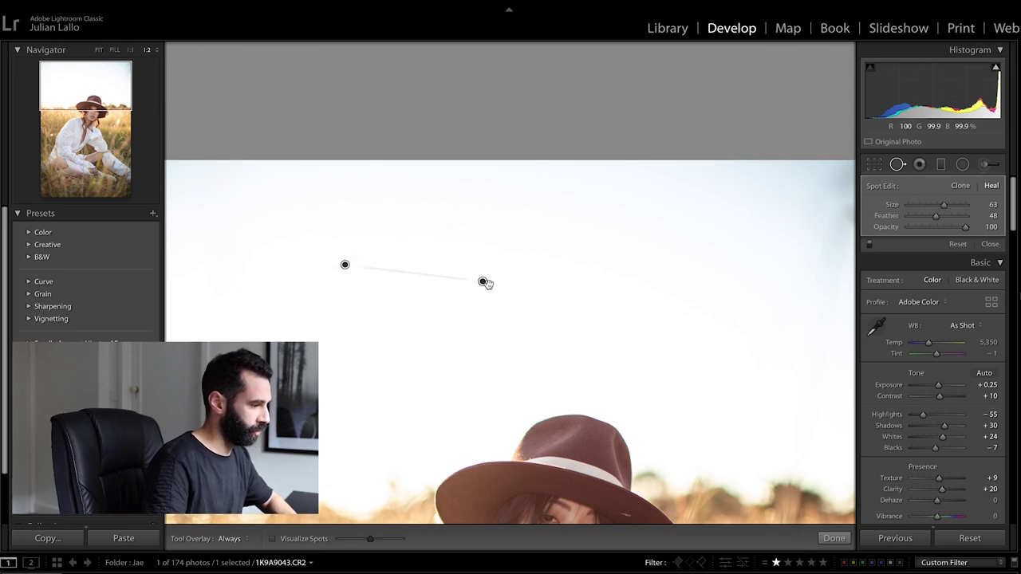
pyautogui.press('q')
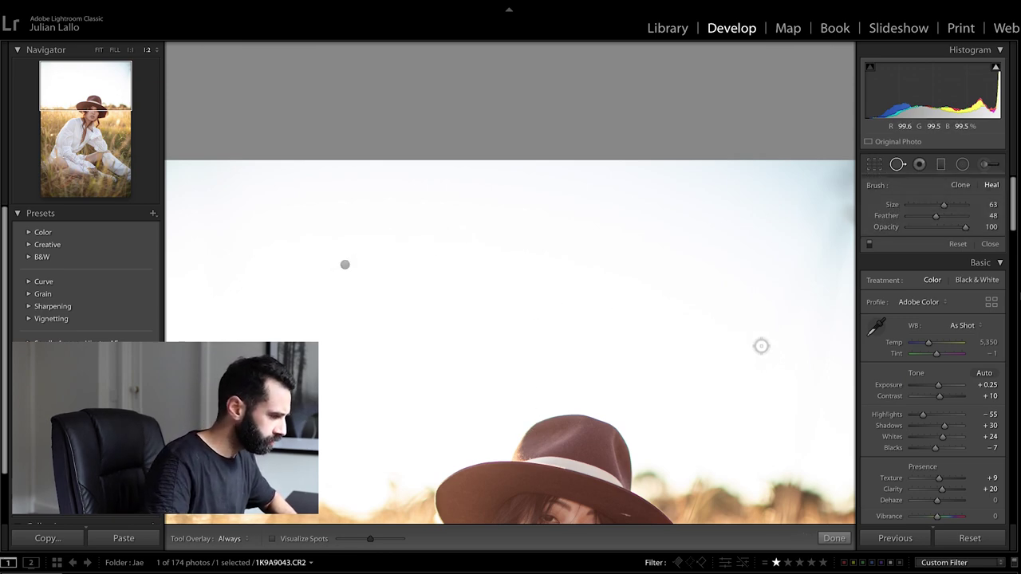
pyautogui.scroll(-6, 731, 360)
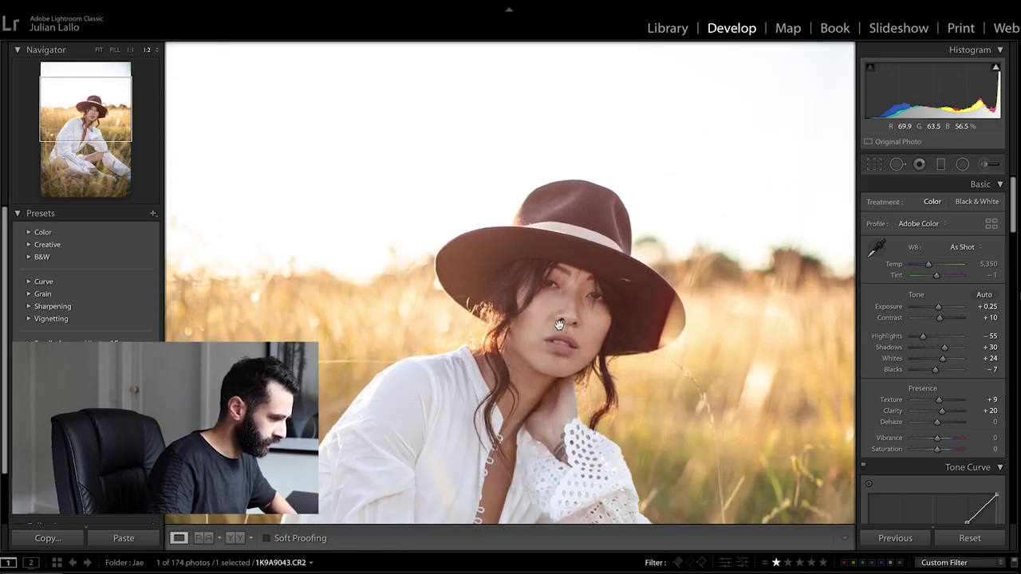
# Zoom in closely and heal the light streak on the hat brim
pyautogui.click(572, 310)
pyautogui.click(548, 252)
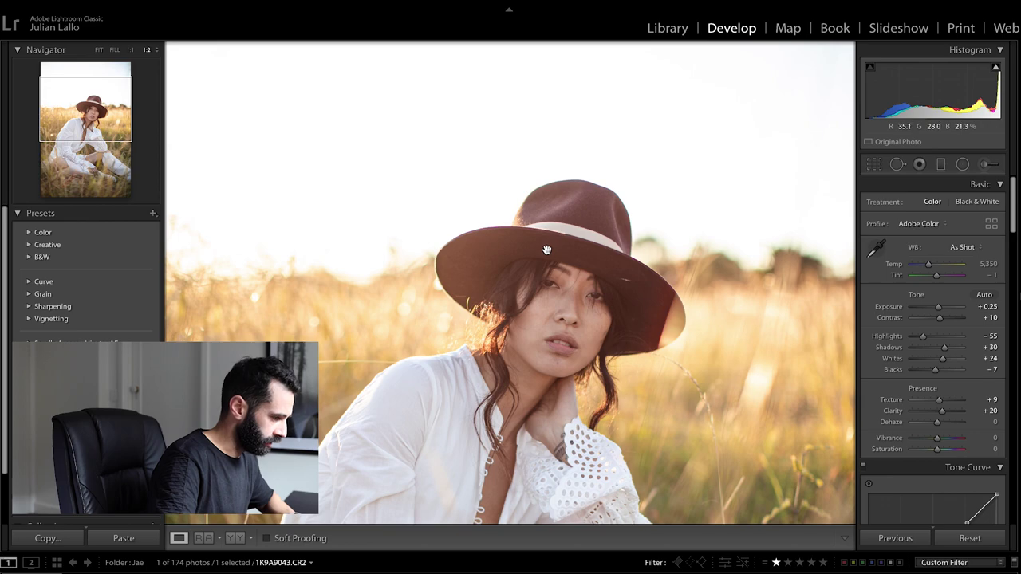
pyautogui.hotkey('ctrl', '=')
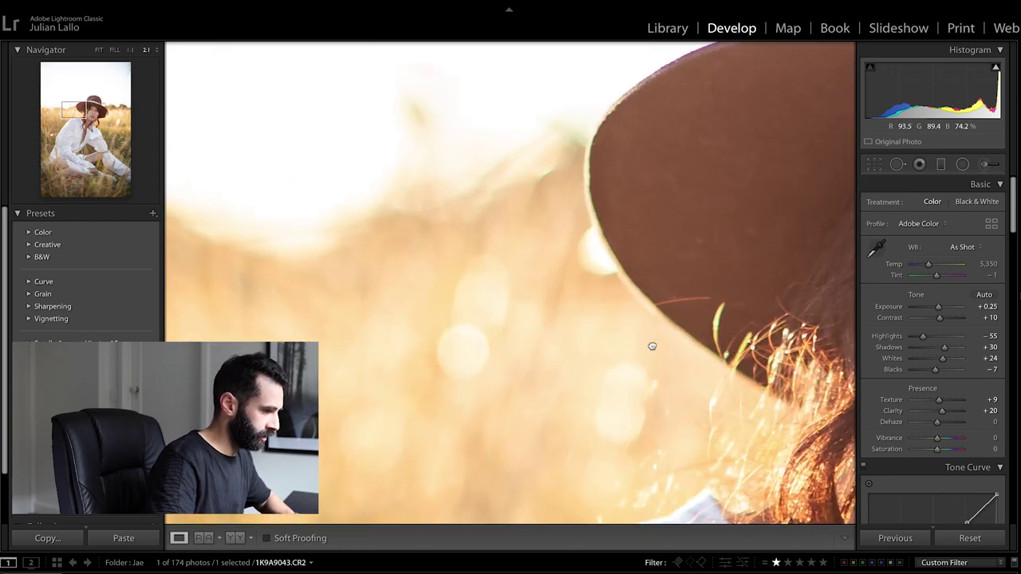
pyautogui.hotkey('ctrl', '=')
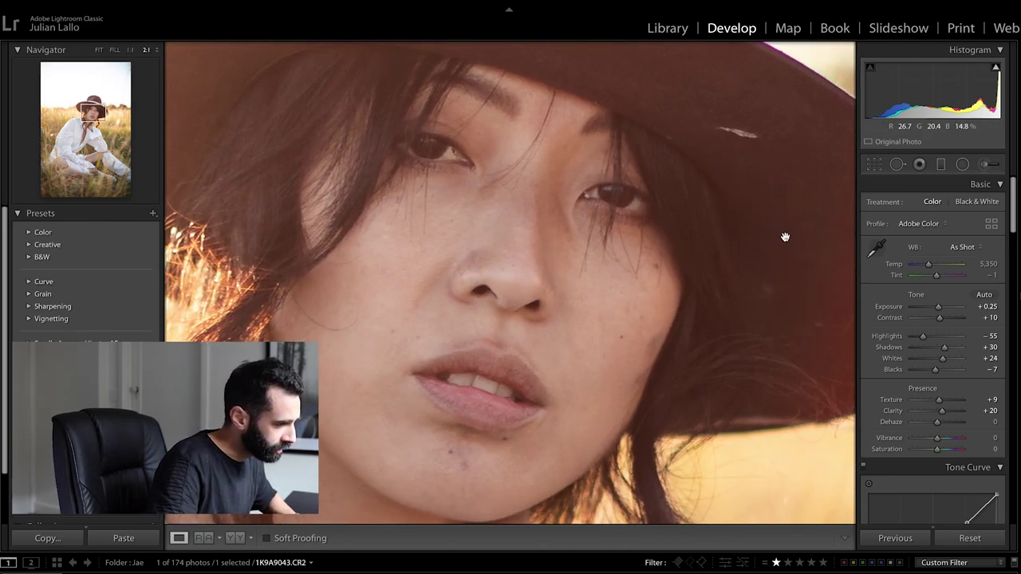
pyautogui.click(898, 164)
pyautogui.scroll(-5, 706, 121)
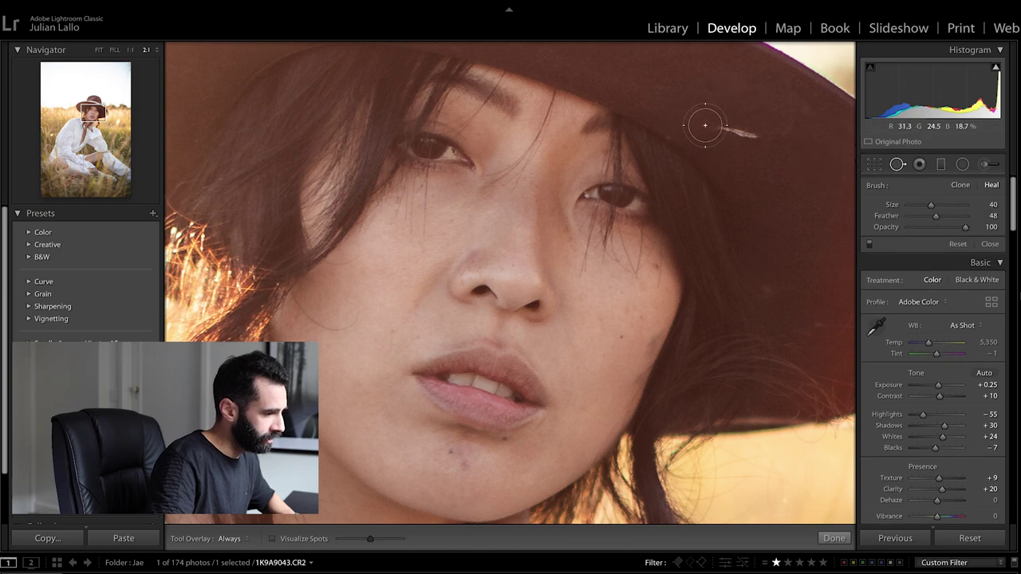
pyautogui.moveTo(717, 131); pyautogui.dragTo(719, 131)
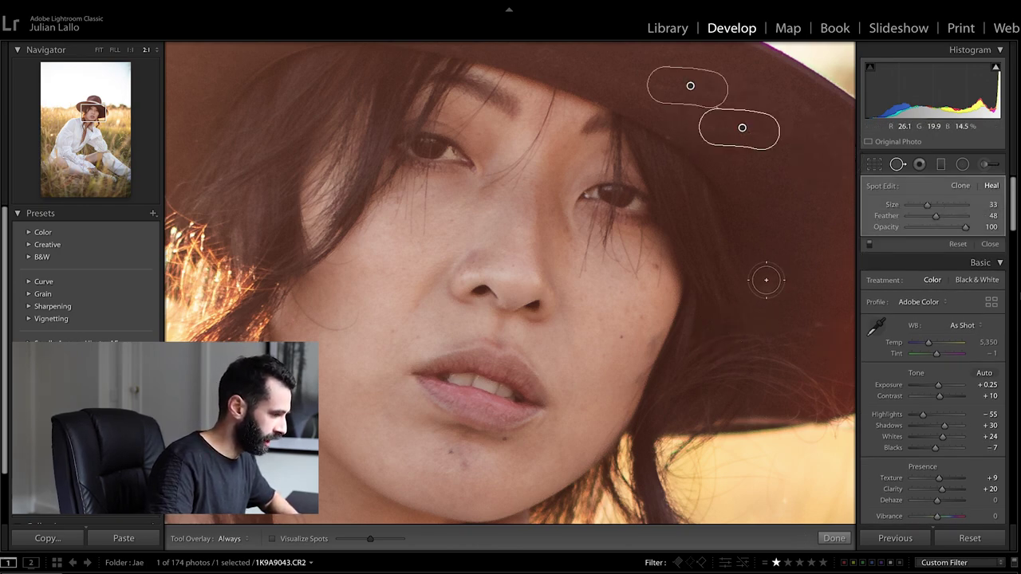
# Heal the dark blemish on the woman's chin and close spot healing
pyautogui.moveTo(626, 409); pyautogui.dragTo(632, 384)
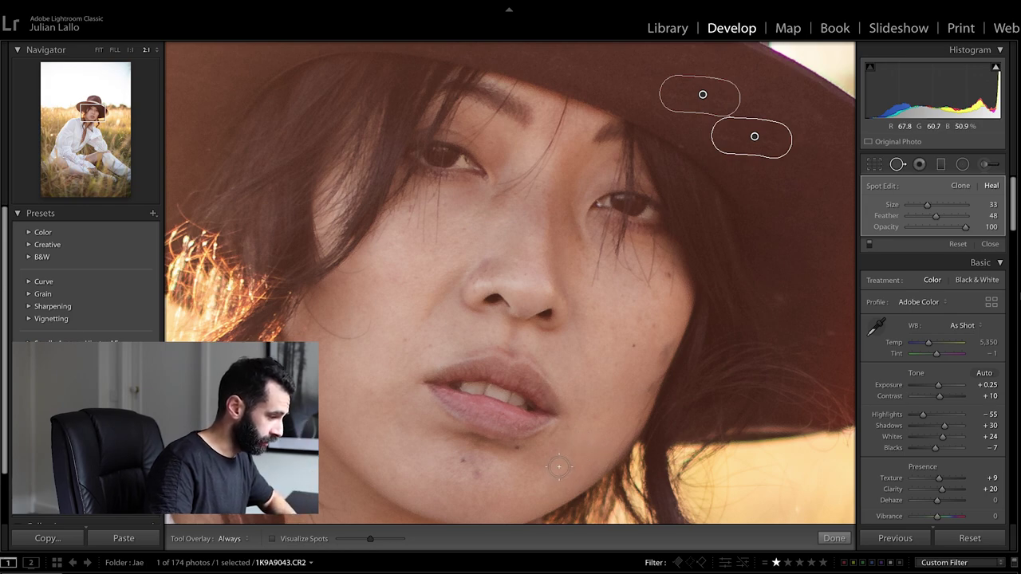
pyautogui.moveTo(548, 464); pyautogui.dragTo(556, 407)
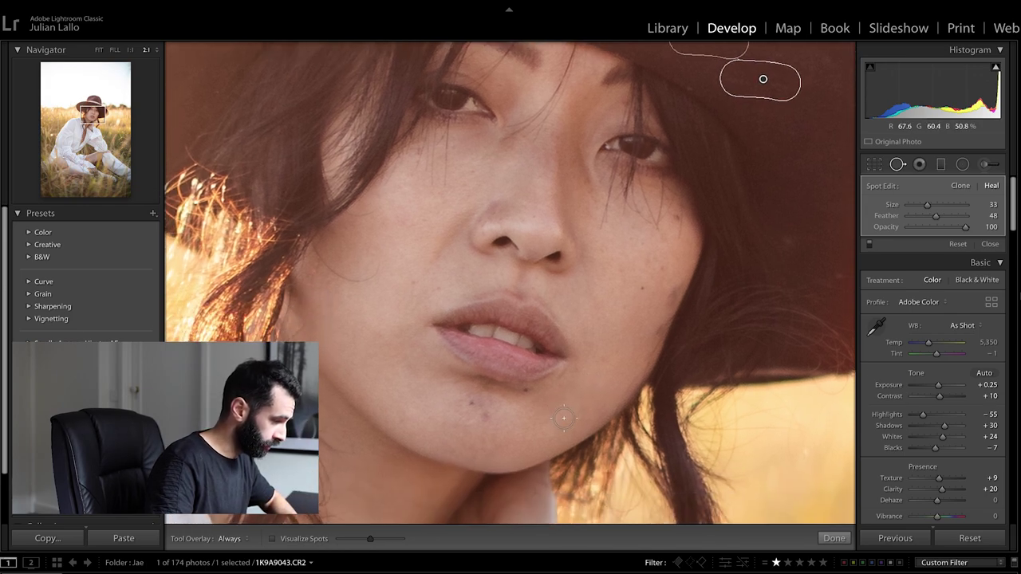
pyautogui.click(485, 417)
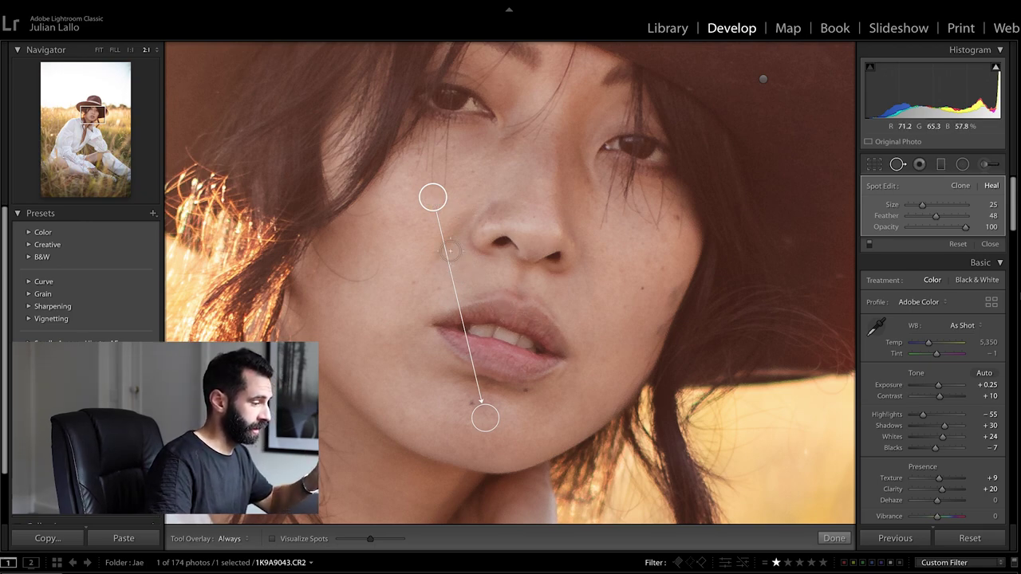
pyautogui.press('q')
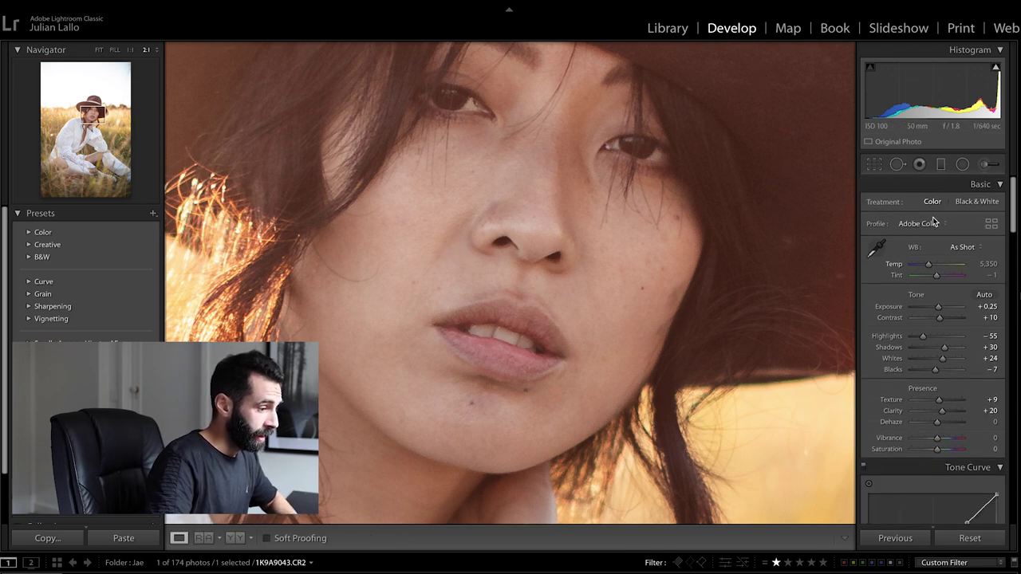
# Set the Adjustment Brush effect to Soften Skin (Lite)
pyautogui.click(986, 165)
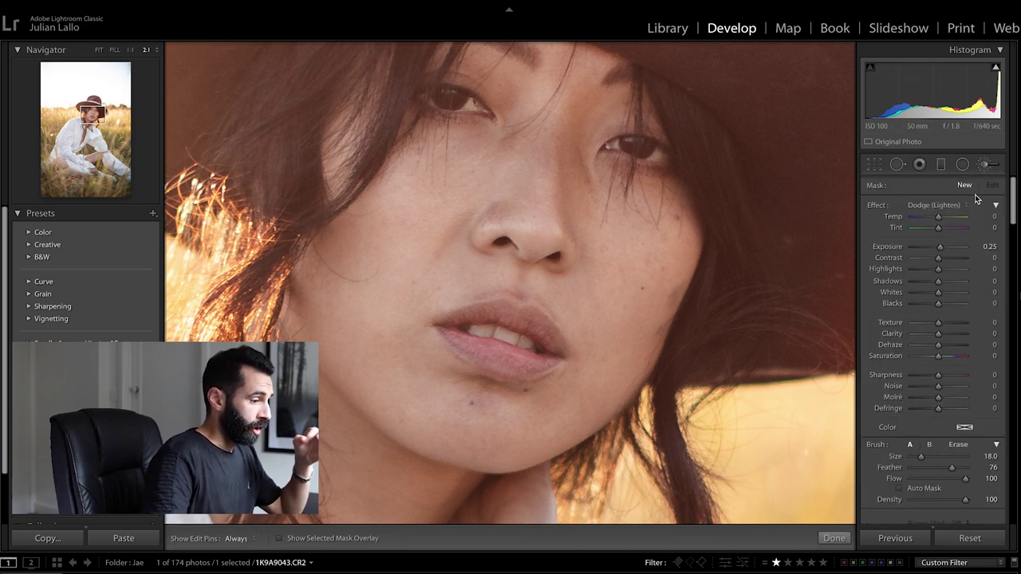
pyautogui.click(950, 206)
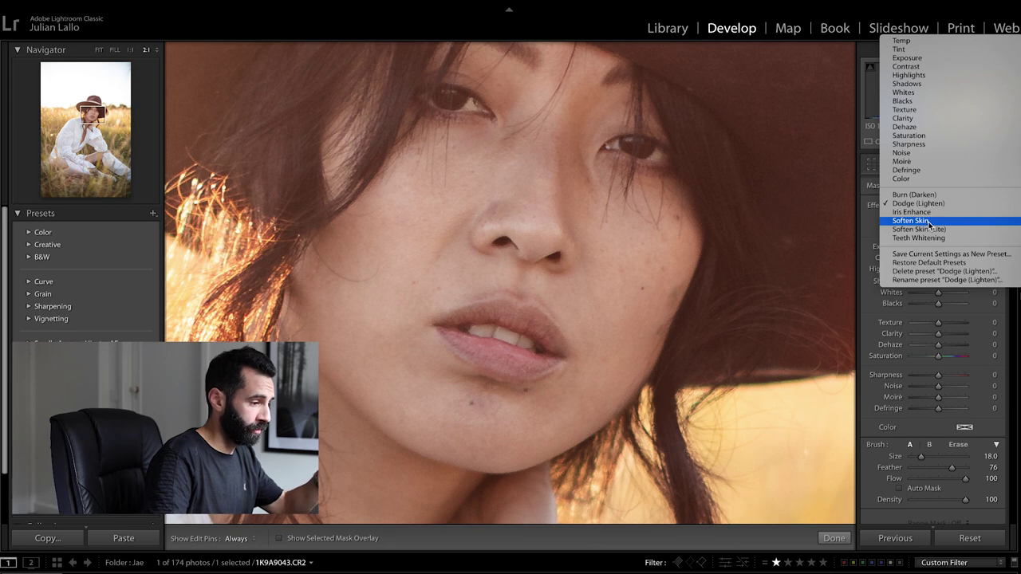
pyautogui.click(933, 230)
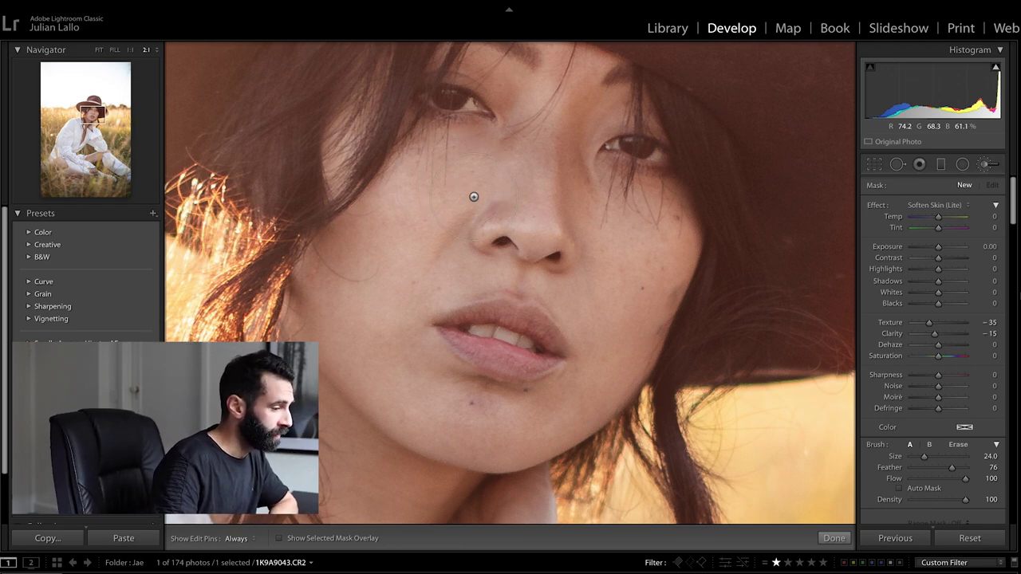
# Ease the face's soften-skin mask to Texture -9 and Clarity -6
pyautogui.scroll(1, 463, 188)
pyautogui.scroll(-1, 459, 186)
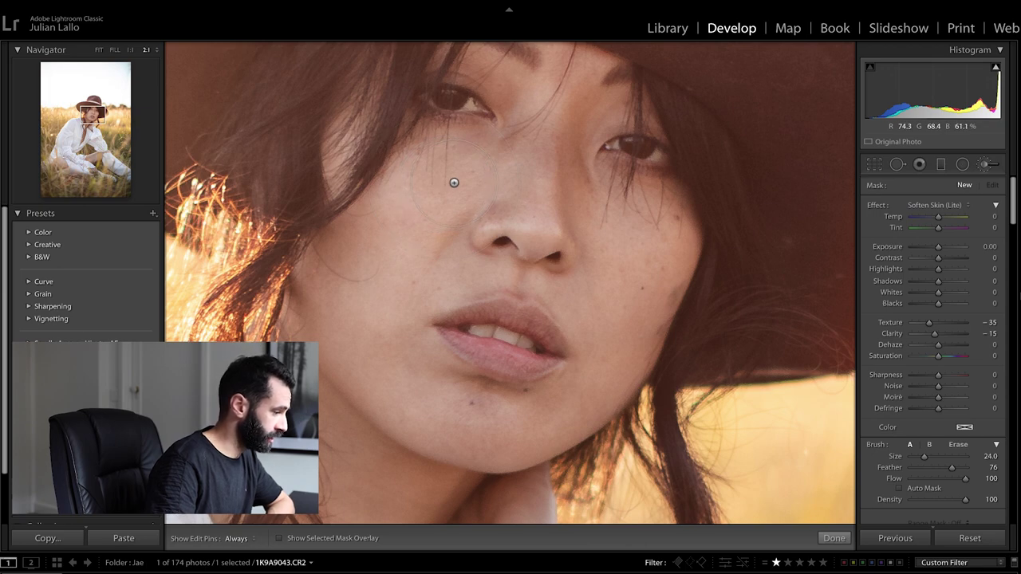
pyautogui.click(450, 184)
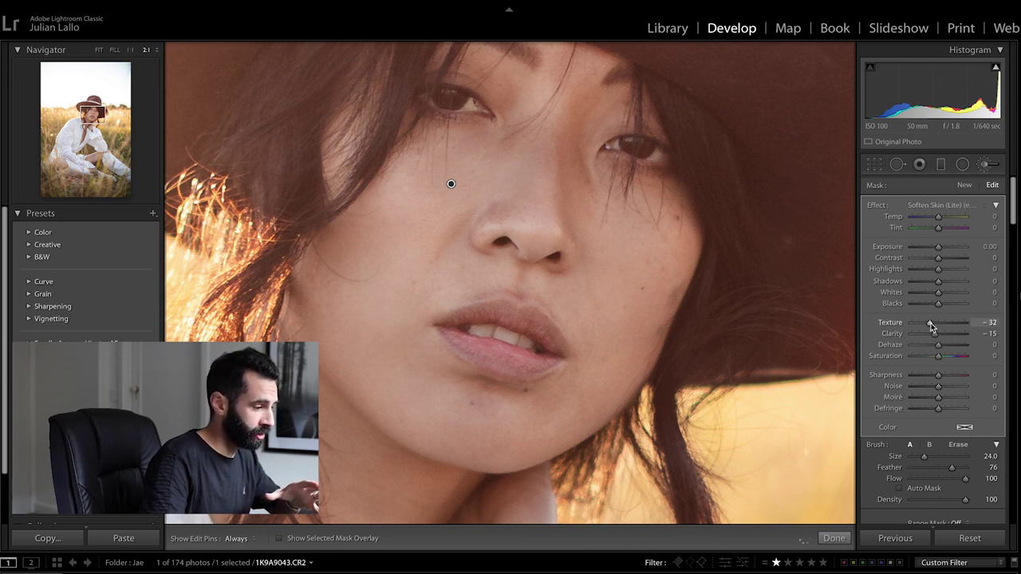
pyautogui.moveTo(930, 323); pyautogui.dragTo(937, 327)
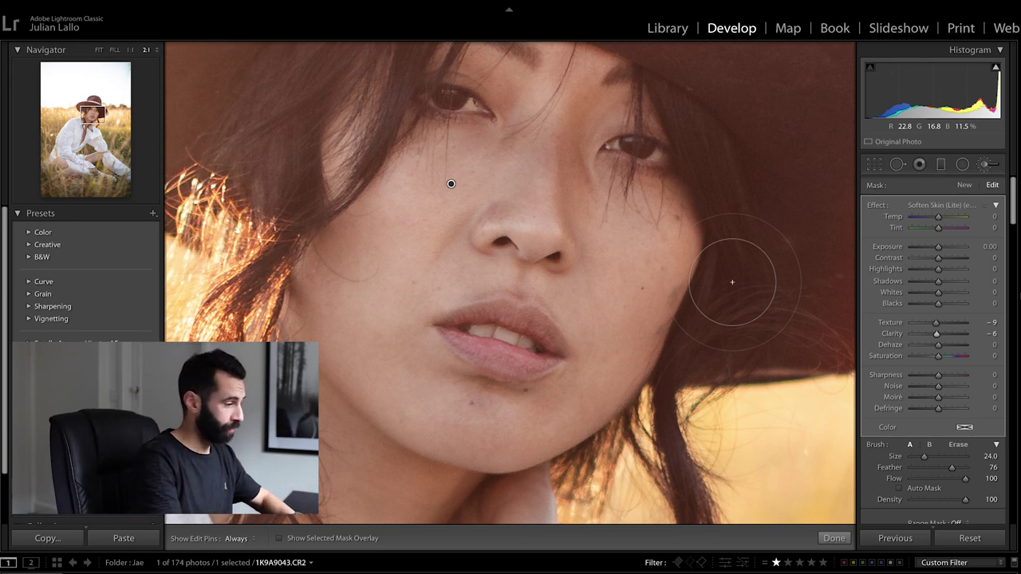
# Paint a Dodge (Lighten) stroke on the cheek below the eye
pyautogui.press('Return')
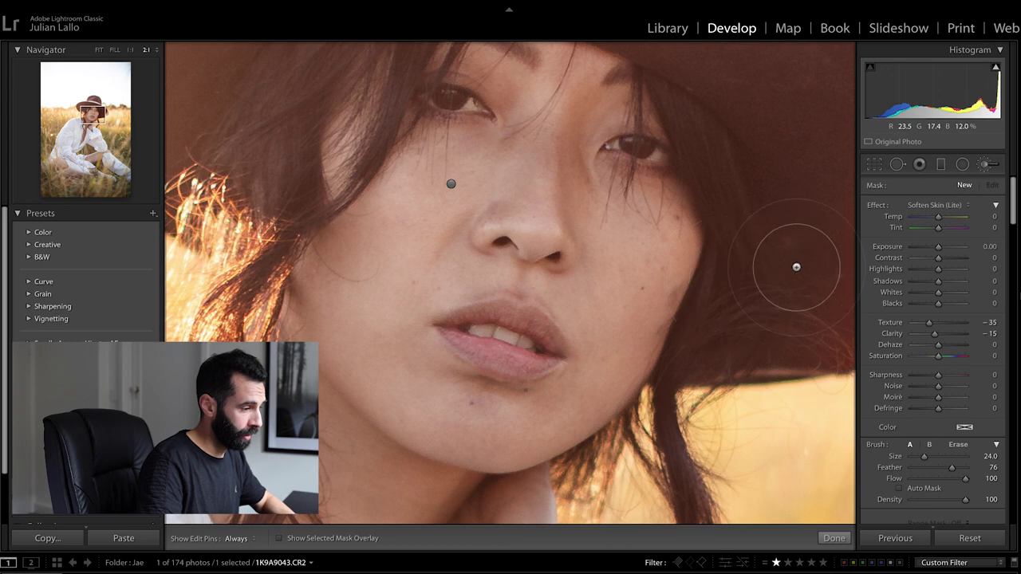
pyautogui.click(939, 205)
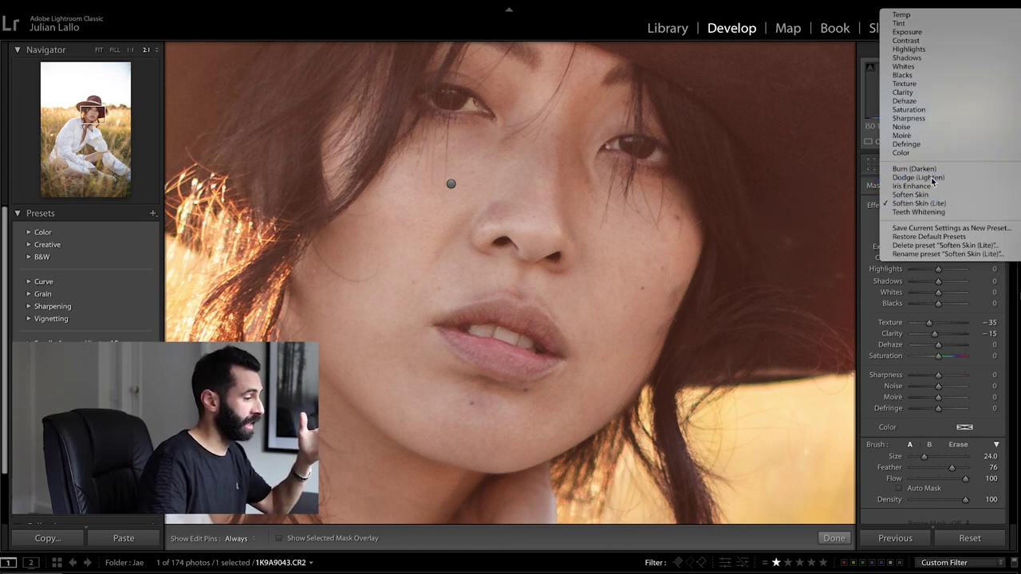
pyautogui.click(932, 179)
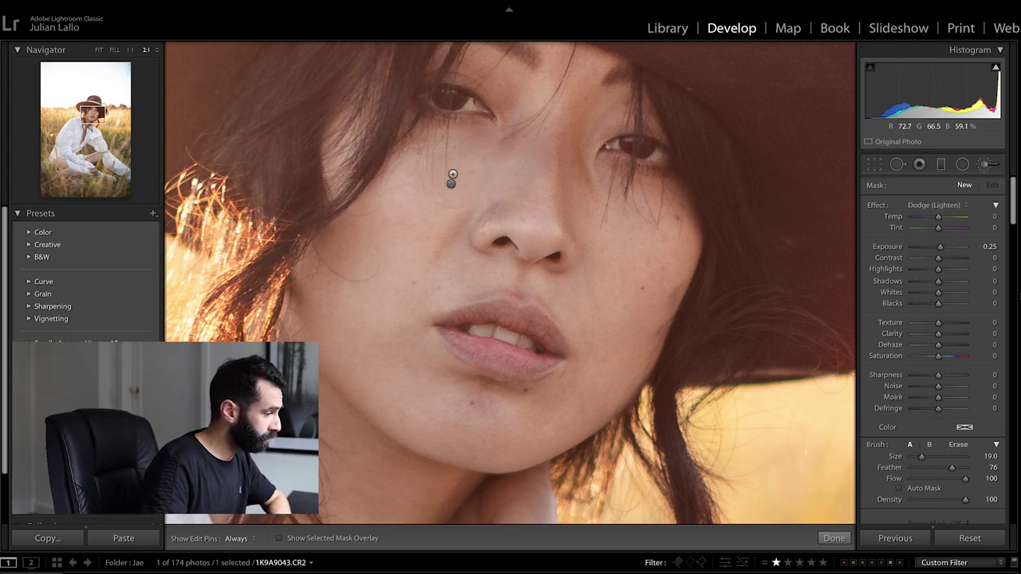
pyautogui.scroll(1, 477, 172)
pyautogui.moveTo(430, 174); pyautogui.dragTo(465, 170)
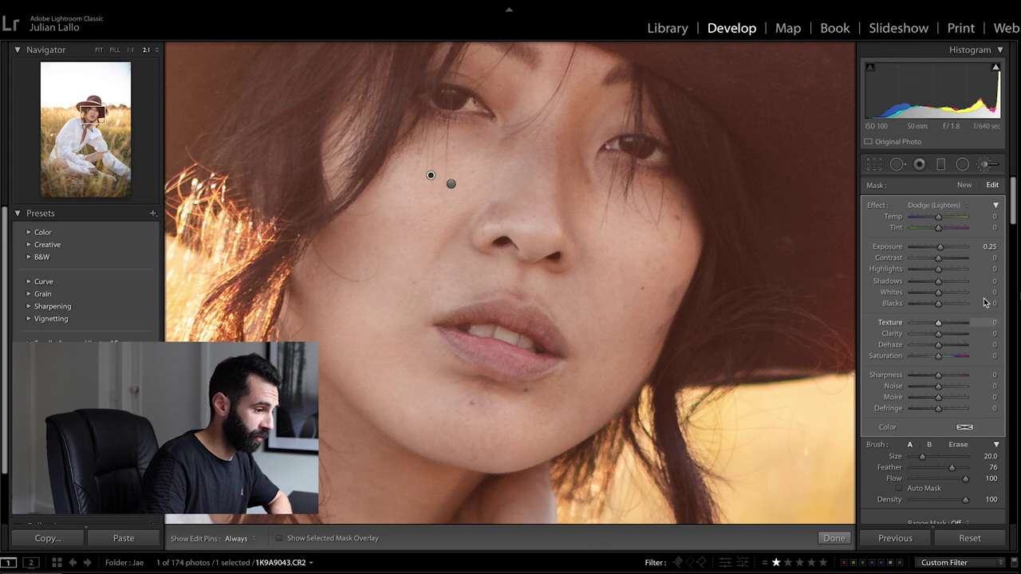
# Reduce the dodge mask's Exposure to about 0.08 and deselect its pin
pyautogui.click(987, 246)
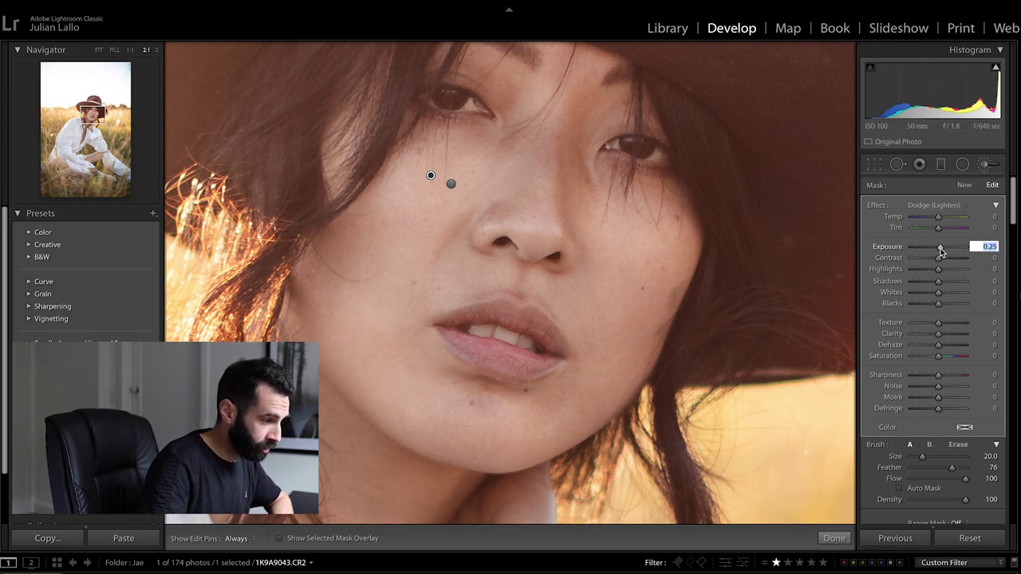
pyautogui.write('0.26')
pyautogui.press('Return')
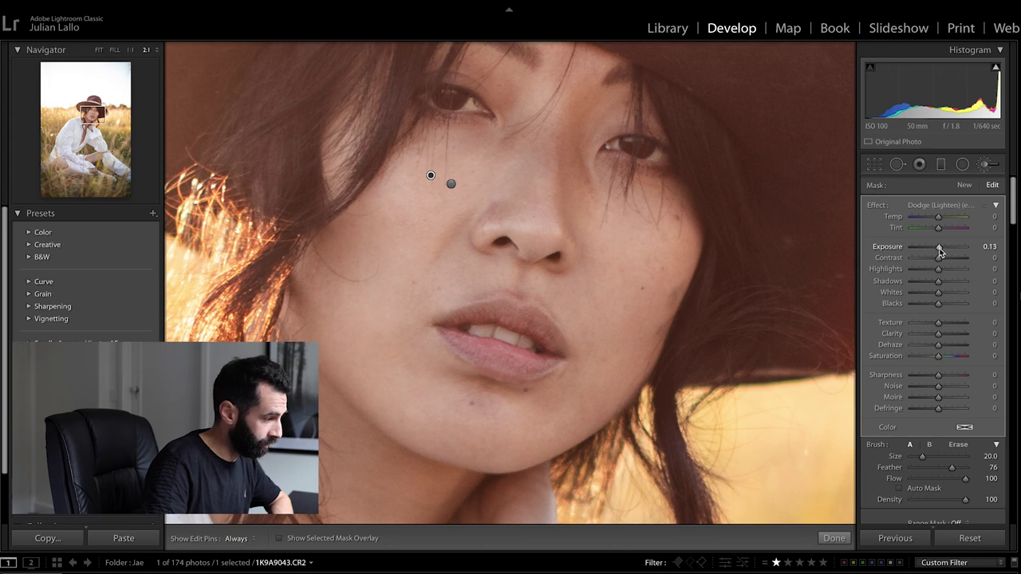
pyautogui.press('Down')
pyautogui.press('Down')
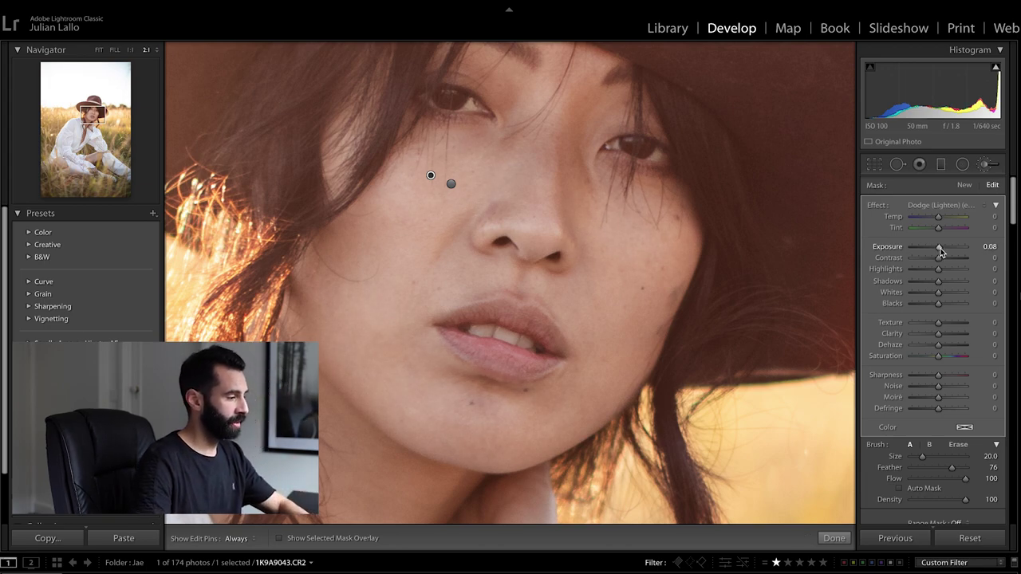
pyautogui.press('Escape')
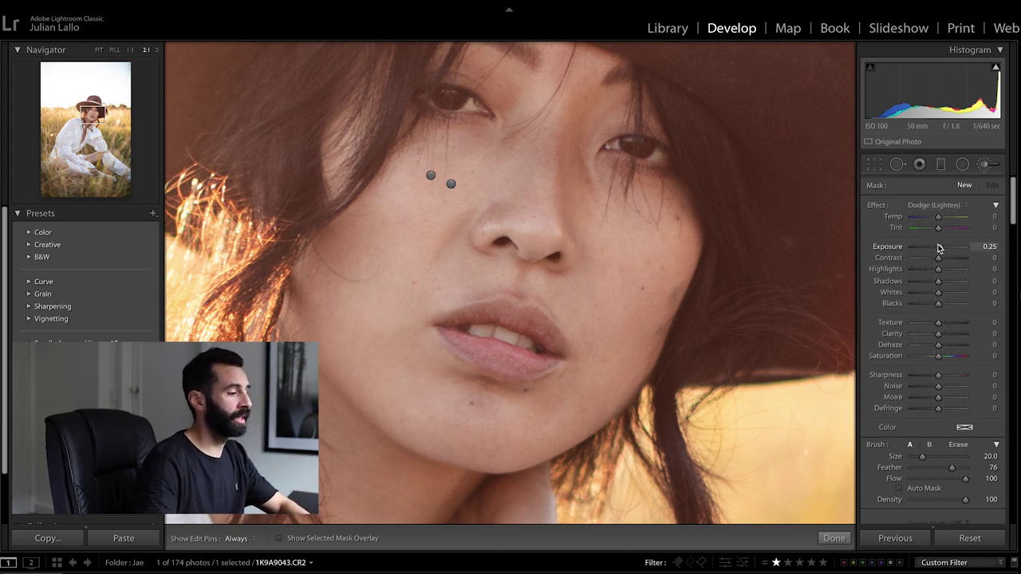
# Paint a Burn (Darken) stroke at Exposure -0.10 across the lower face
pyautogui.click(932, 204)
pyautogui.click(915, 195)
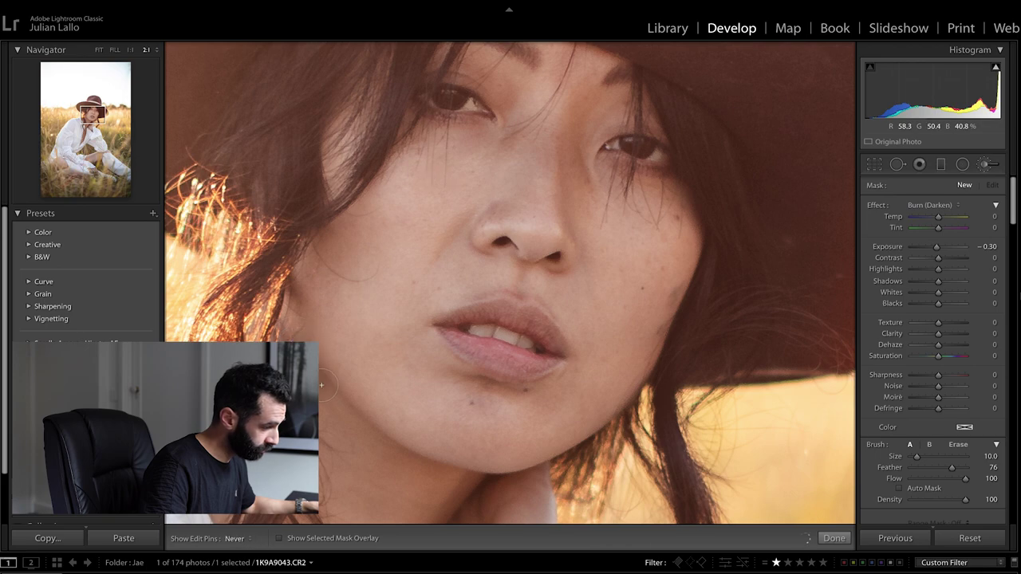
pyautogui.moveTo(323, 386)
pyautogui.mouseDown()
pyautogui.moveTo(407, 450)
pyautogui.moveTo(507, 480)
pyautogui.mouseUp()
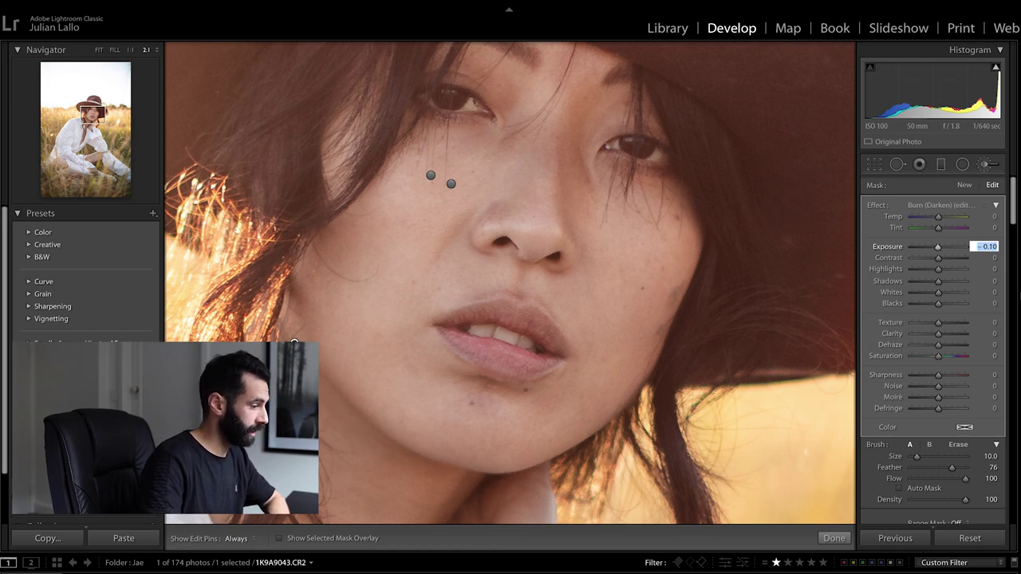
# Close the brush, fit the whole portrait on screen, and compare it with the original
pyautogui.press('k')
pyautogui.click(482, 243)
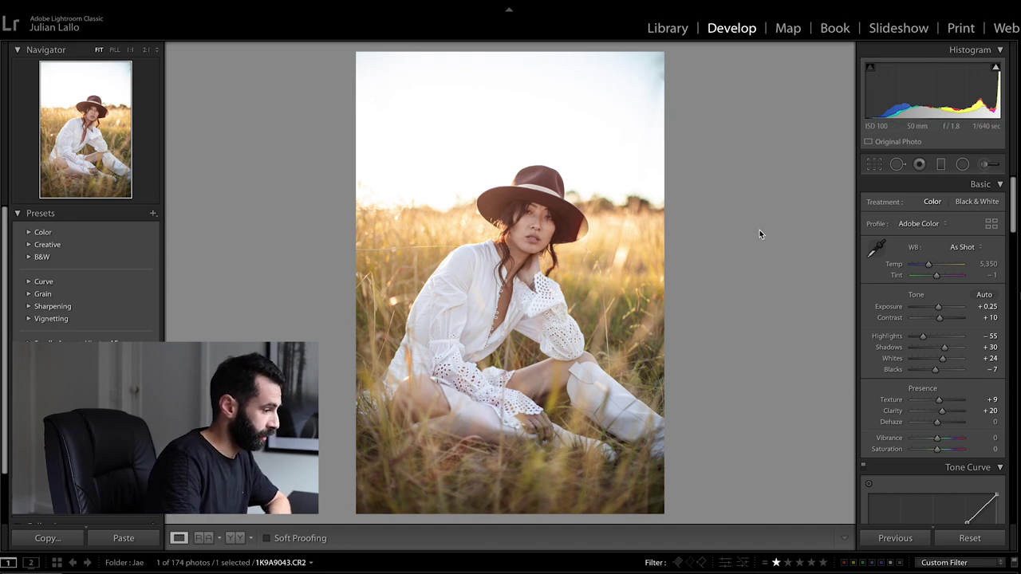
pyautogui.press('\\')
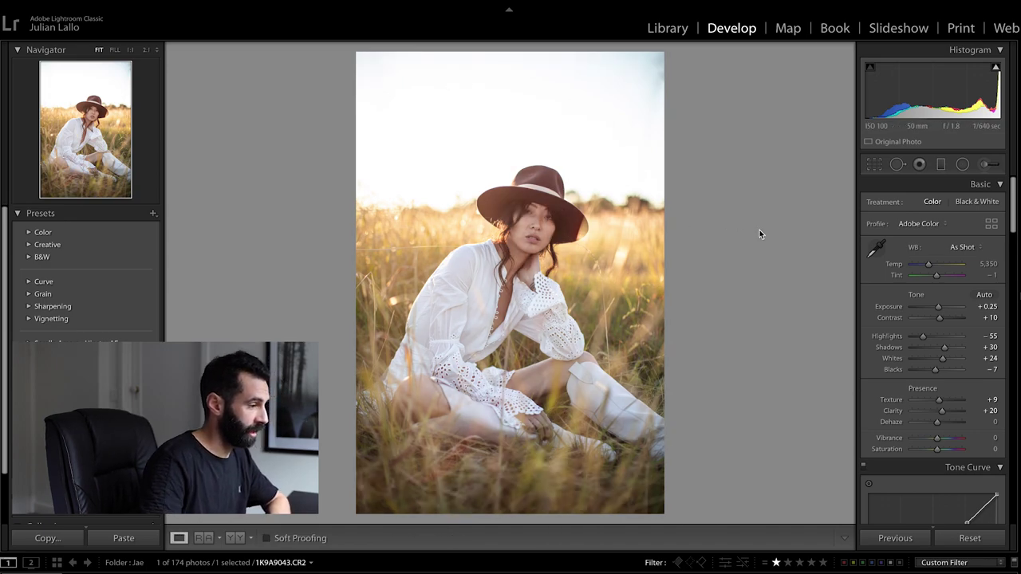